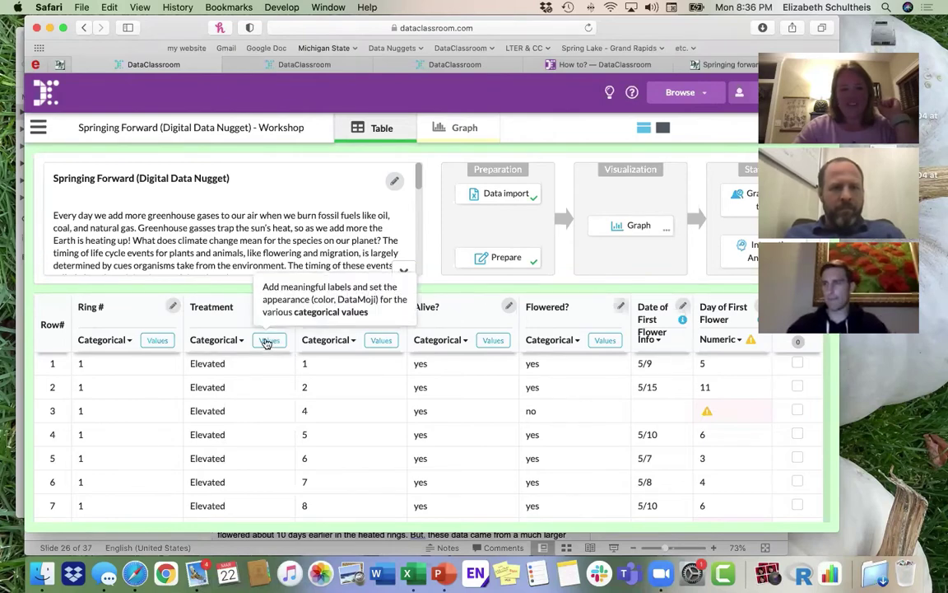
- Label the Treatment column's Elevated value as Heated and its Ambient value as Control
click(266, 342)
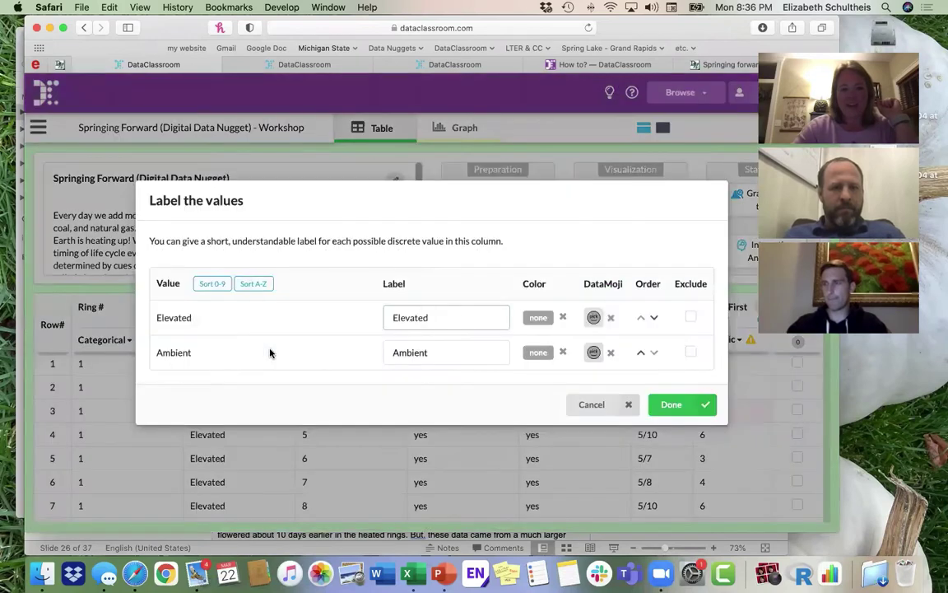
double_click(401, 318)
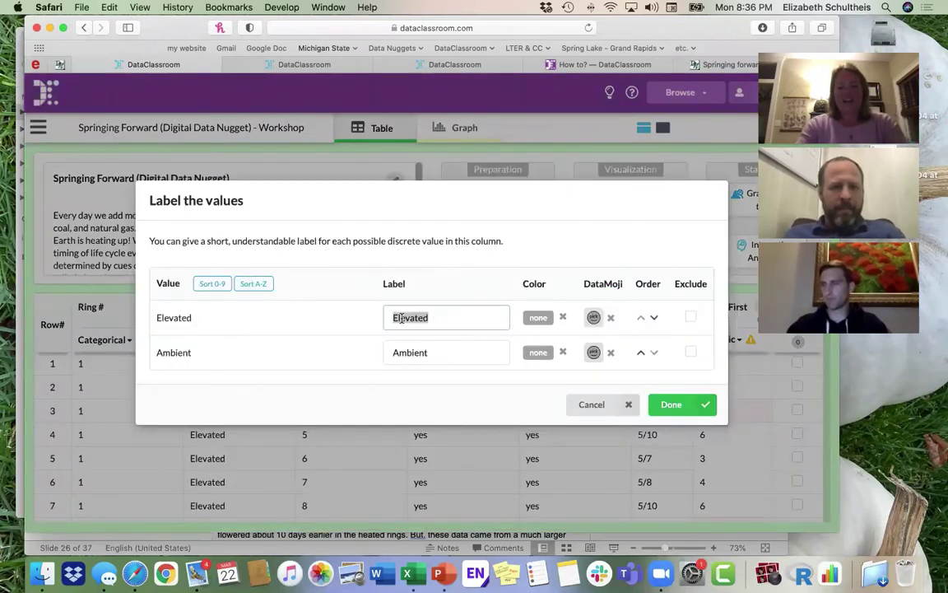
text(Heated)
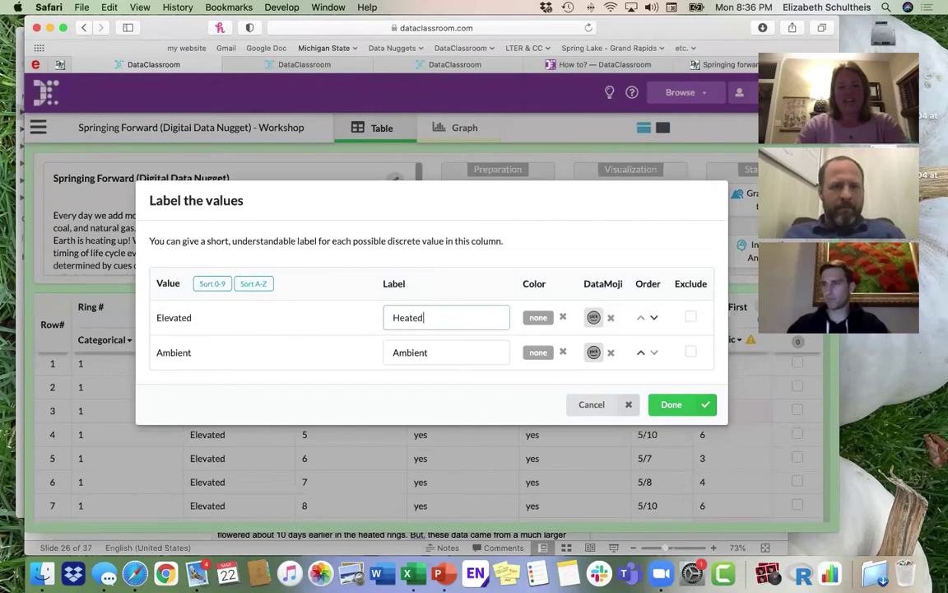
double_click(422, 354)
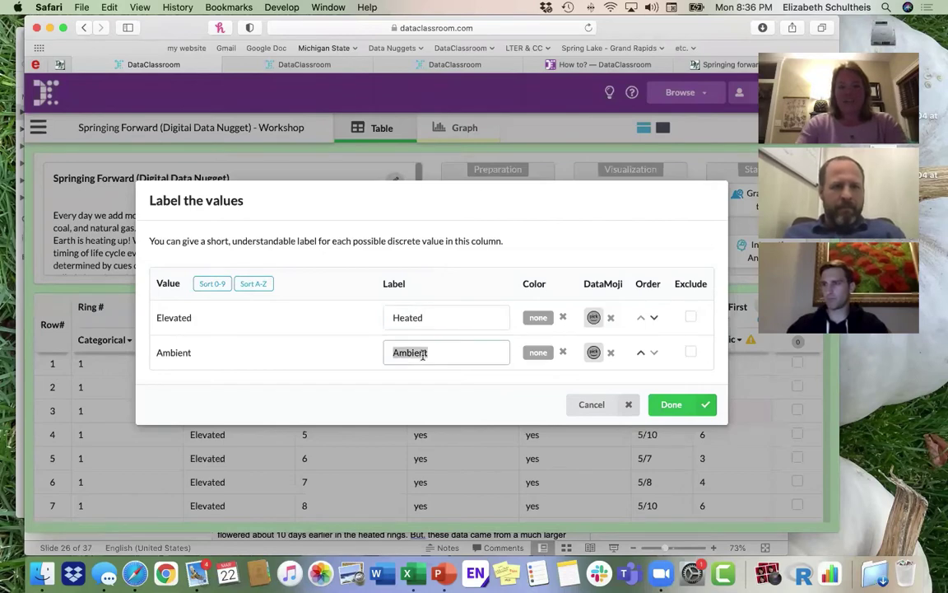
text(Control)
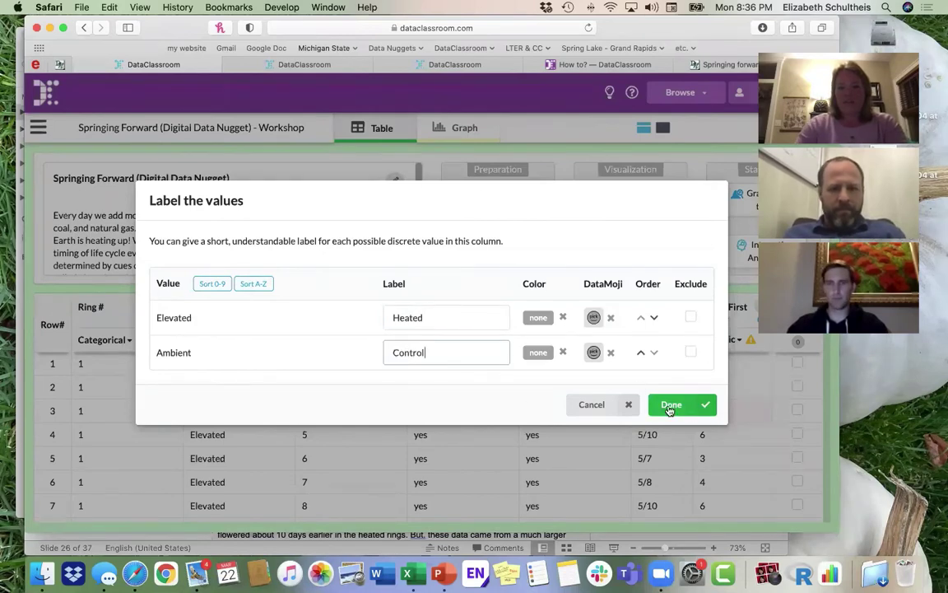
click(670, 405)
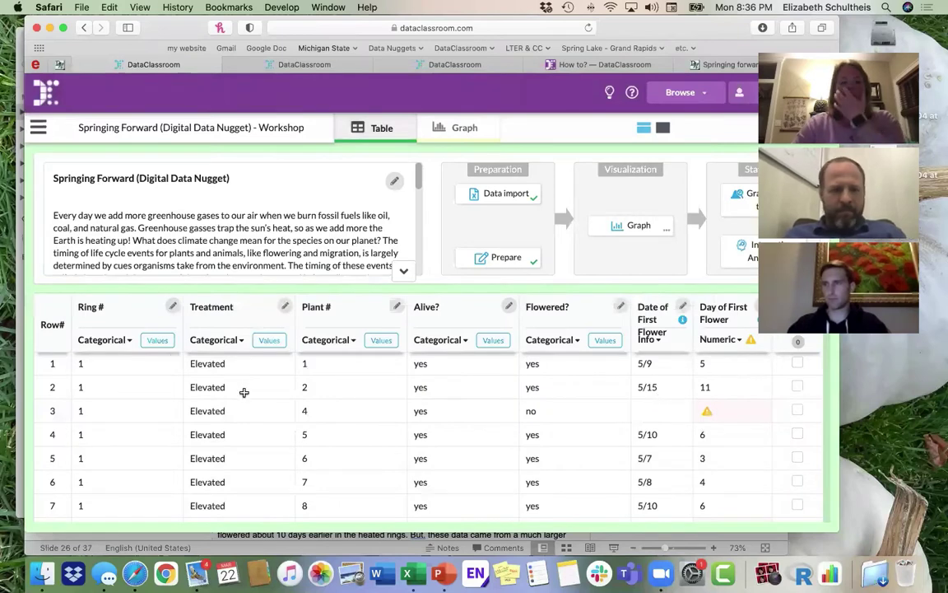
- Exclude row 3, which has no first flower date, from the data and include it again
scroll(233, 375, down, 2)
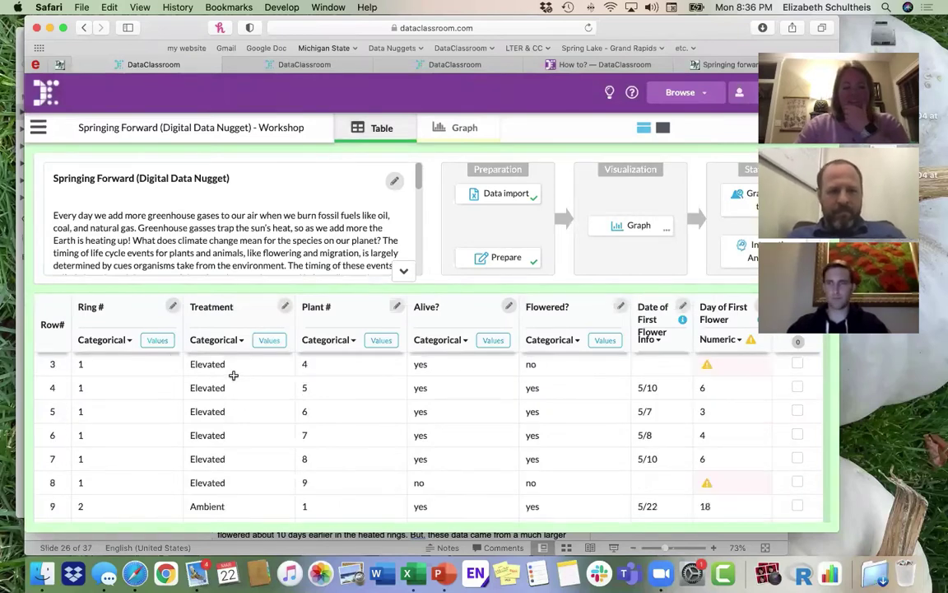
scroll(215, 390, up, 2)
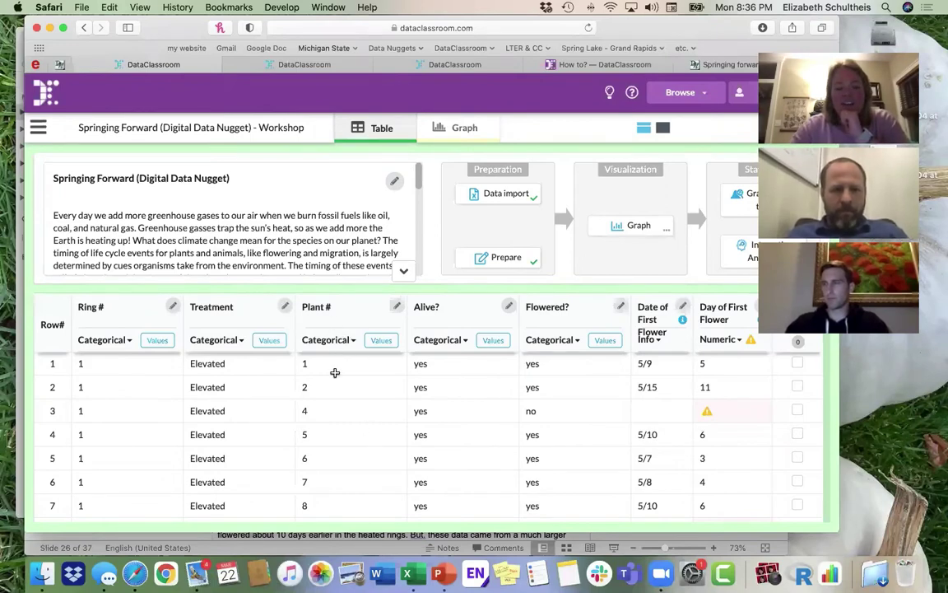
scroll(327, 449, down, 2)
scroll(327, 448, up, 2)
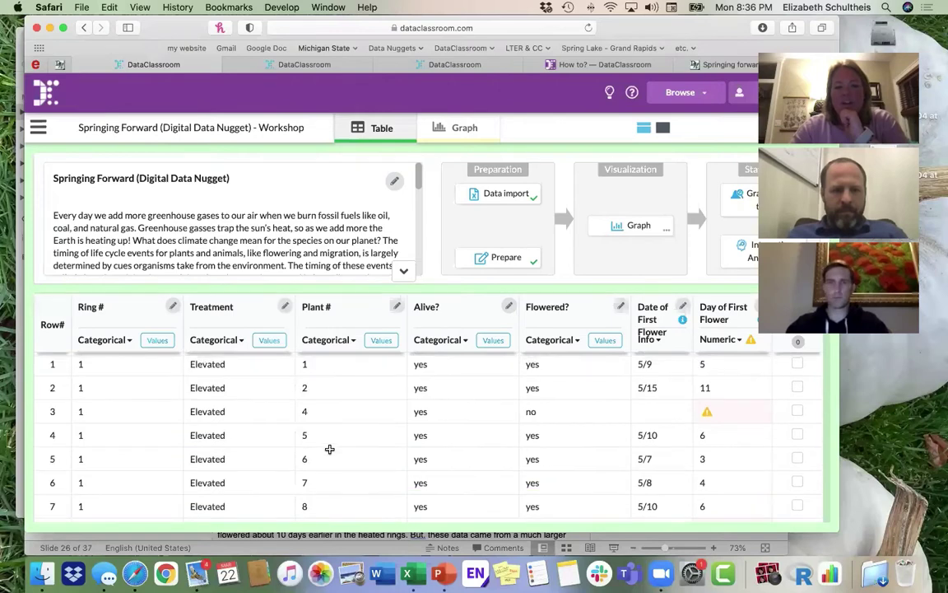
scroll(334, 459, down, 3)
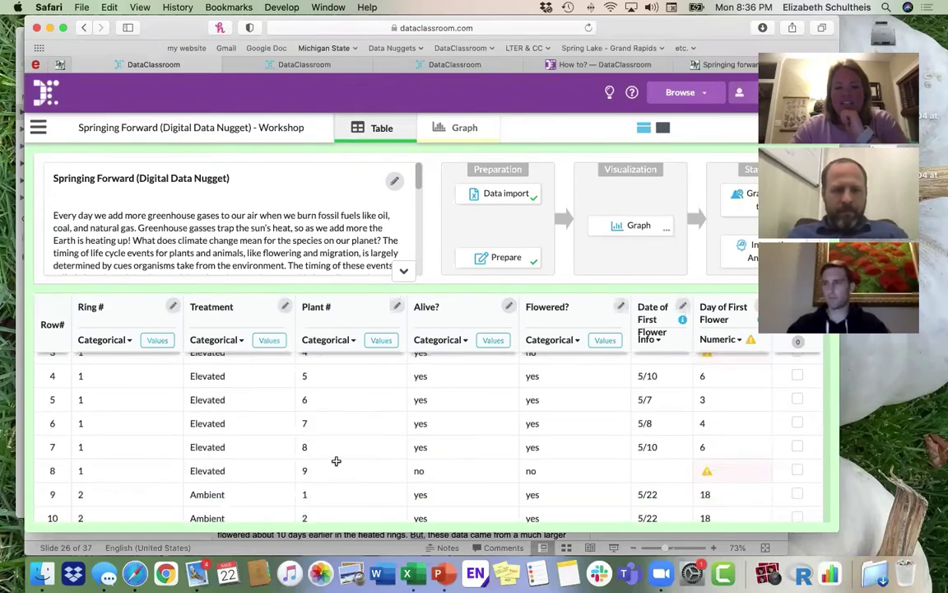
scroll(334, 459, up, 3)
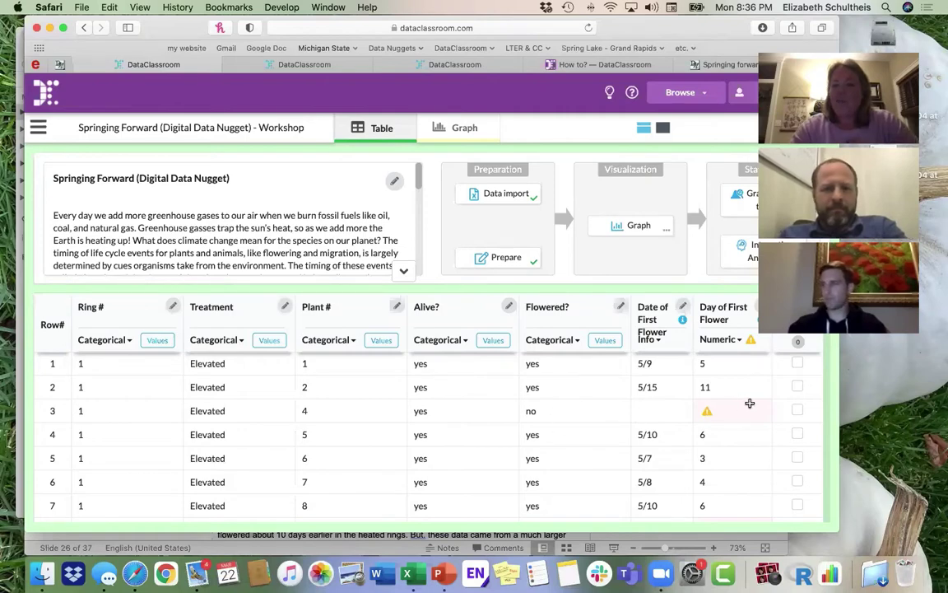
click(797, 410)
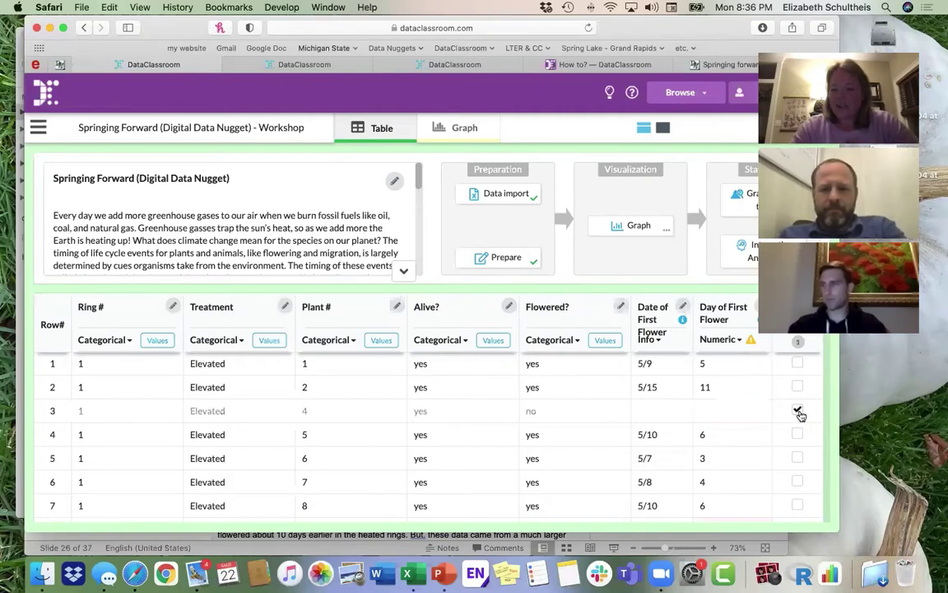
click(797, 412)
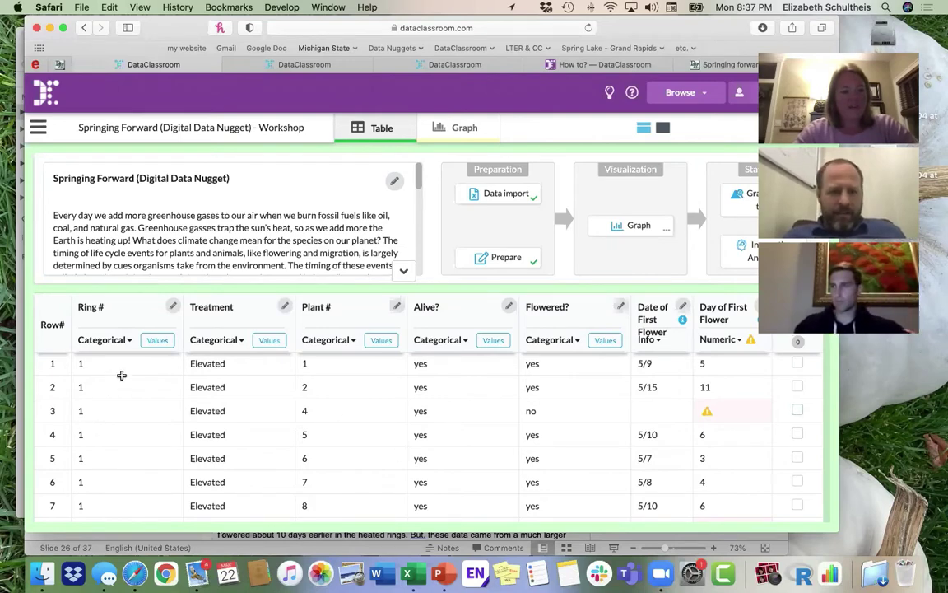
- Look through all the table's rows to examine the plants recorded for each ring and treatment
scroll(116, 375, down, 1)
scroll(112, 428, down, 14)
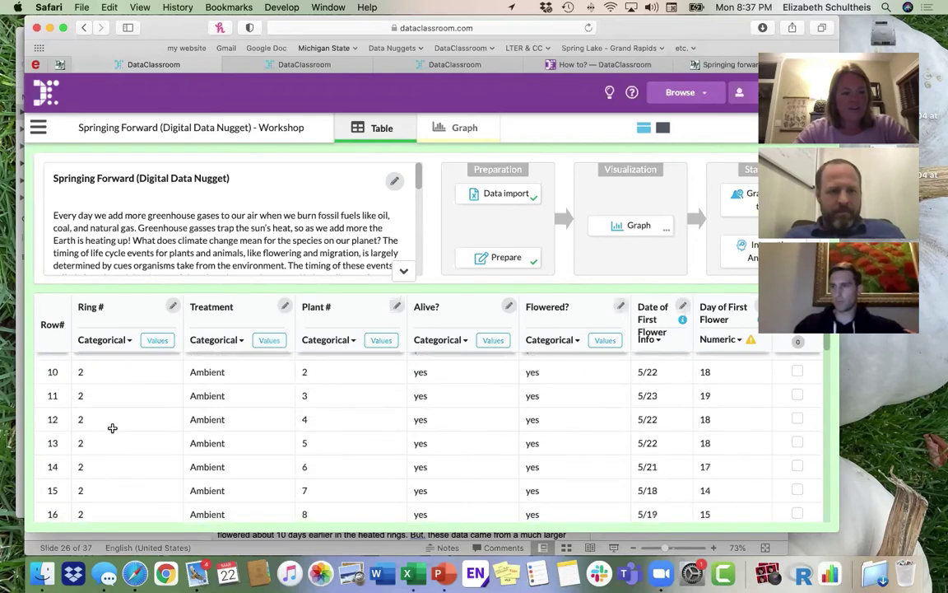
scroll(112, 428, down, 15)
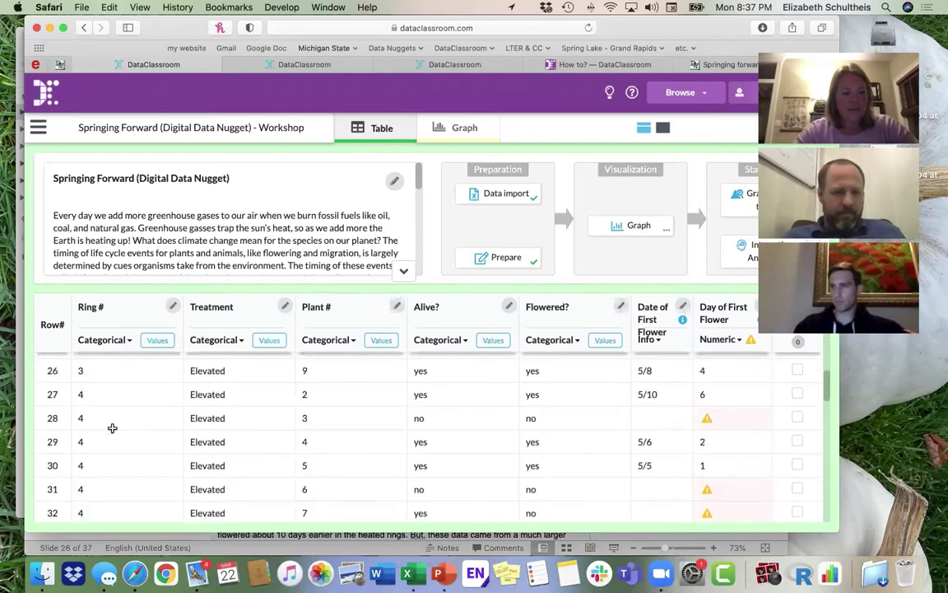
scroll(112, 428, down, 20)
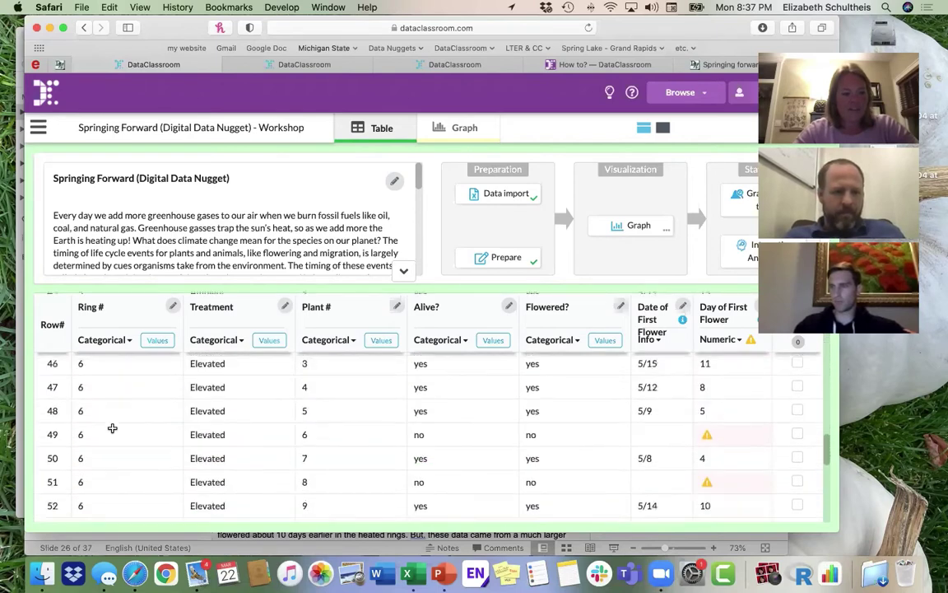
scroll(112, 428, down, 13)
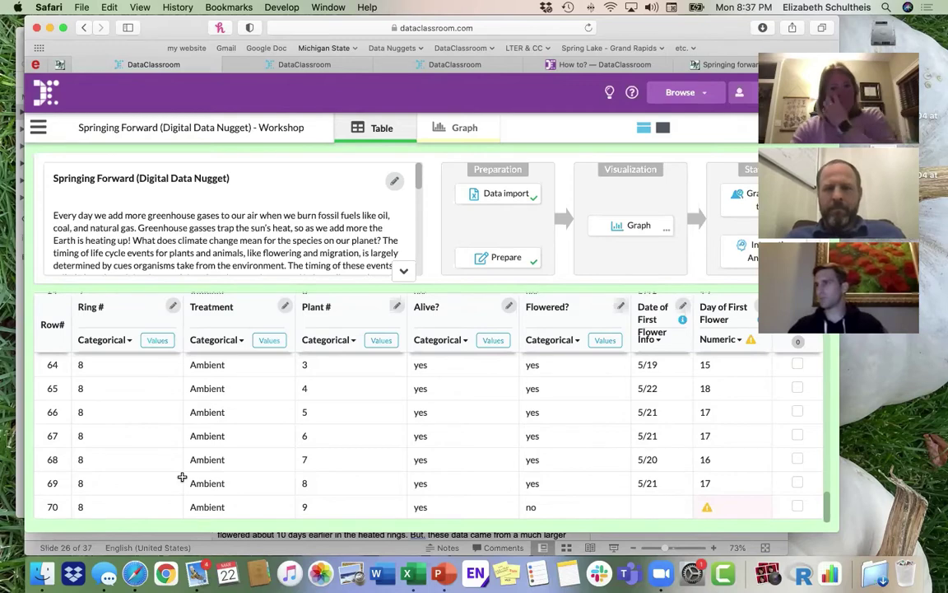
scroll(182, 477, up, 10)
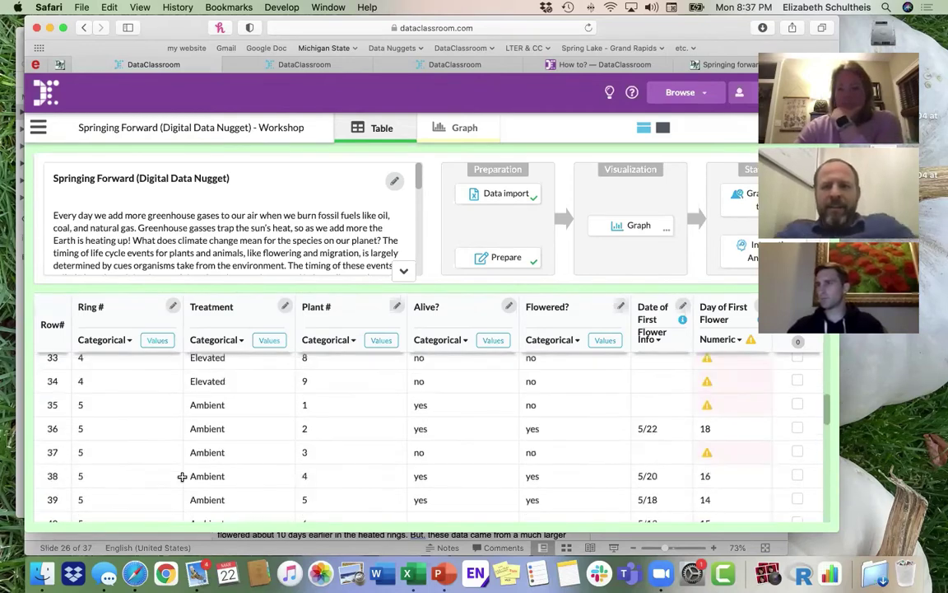
scroll(182, 477, up, 10)
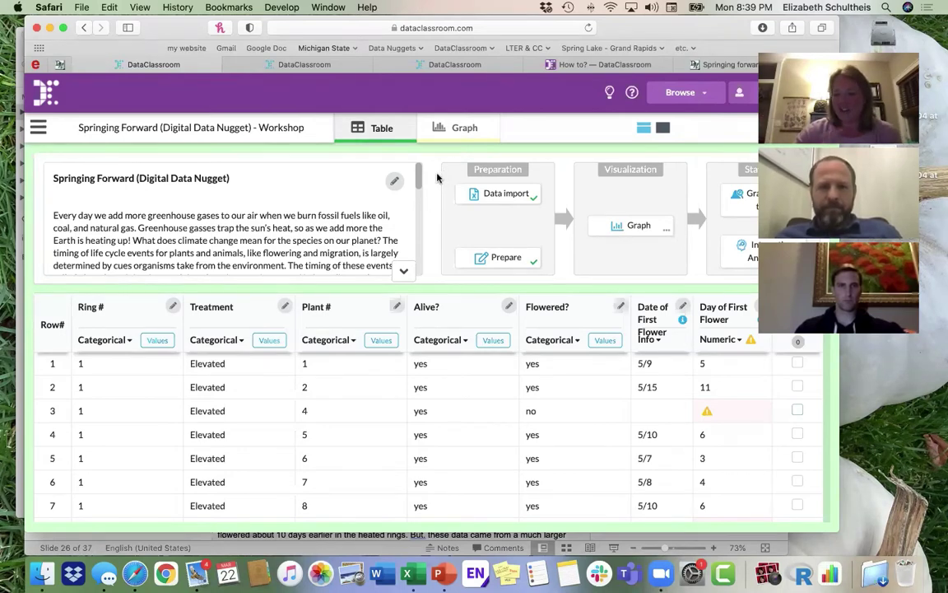
- Open the graph view and make a frequency plot with Treatment on the X axis
click(475, 130)
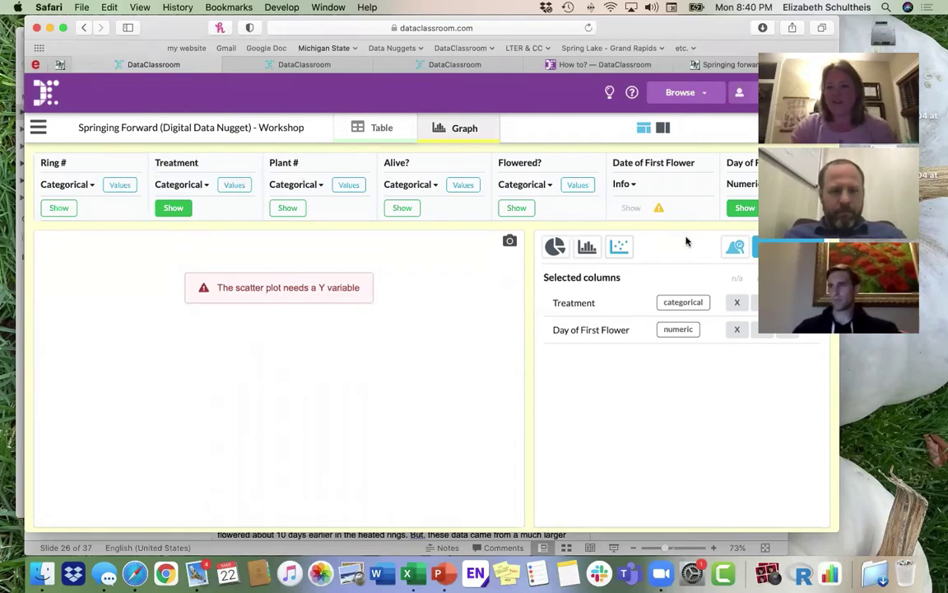
click(589, 250)
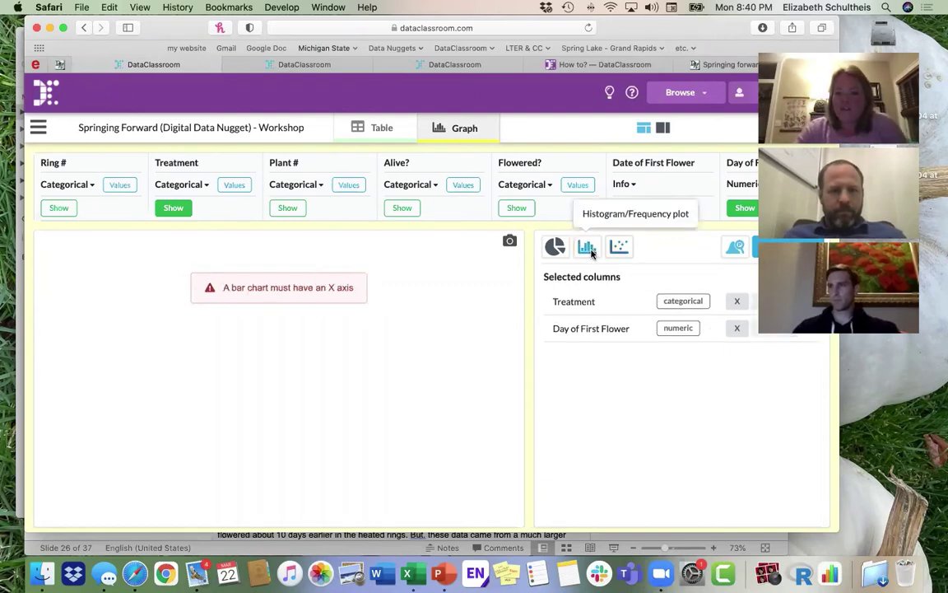
click(737, 303)
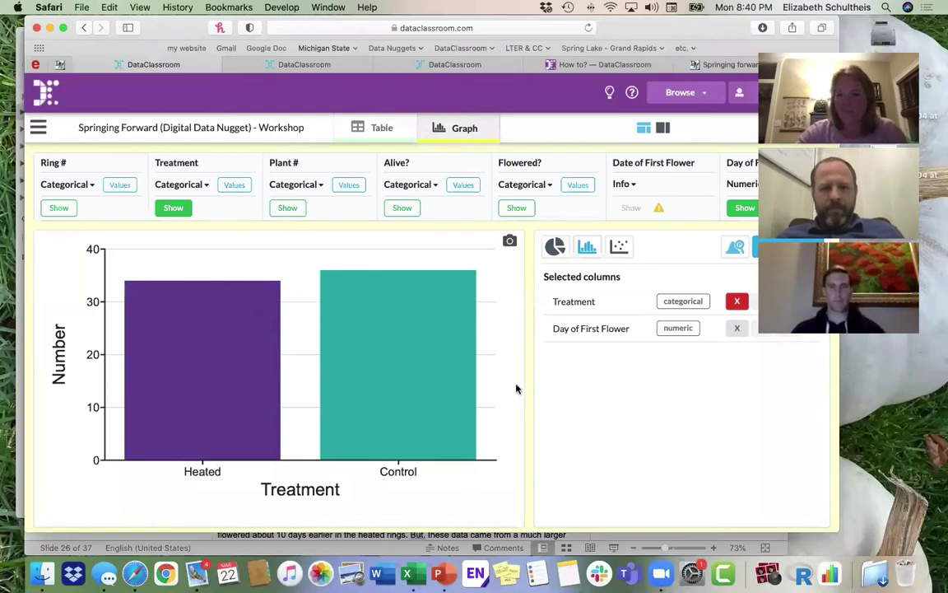
- Plot Day of First Flower on the histogram's X axis and split it by Treatment as the Z variable
click(743, 331)
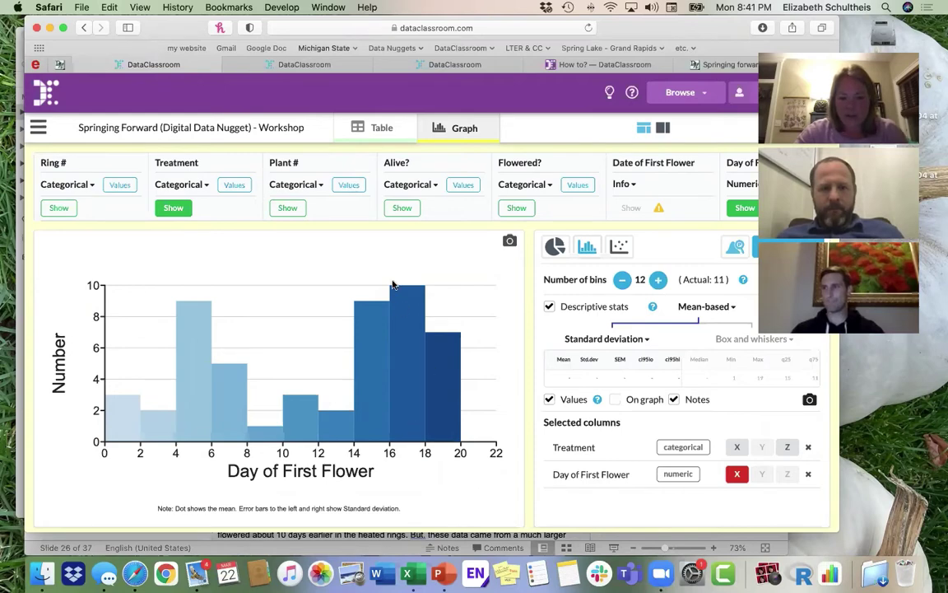
click(788, 448)
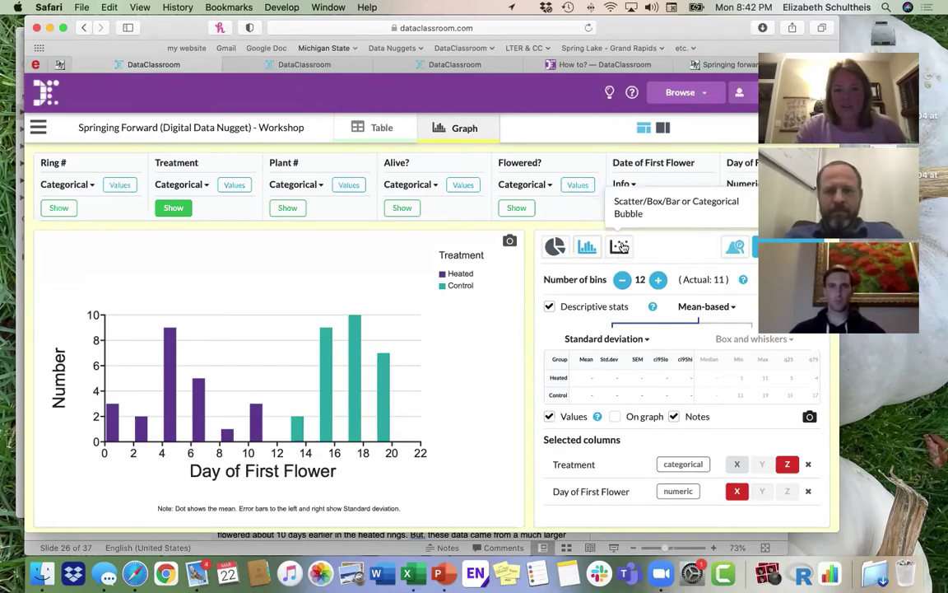
- Change the graph to a scatter plot with Treatment on the X axis against Day of First Flower
click(619, 247)
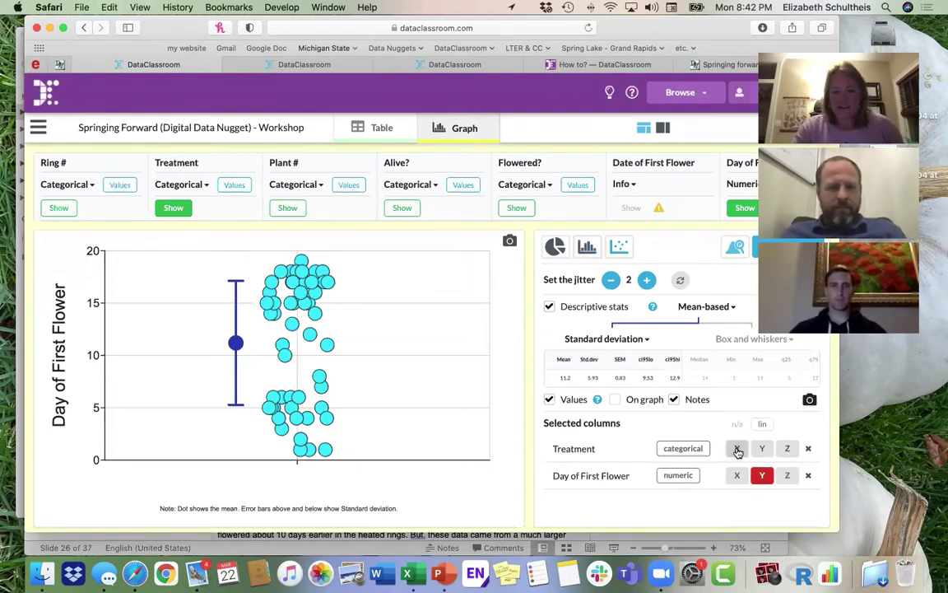
click(737, 449)
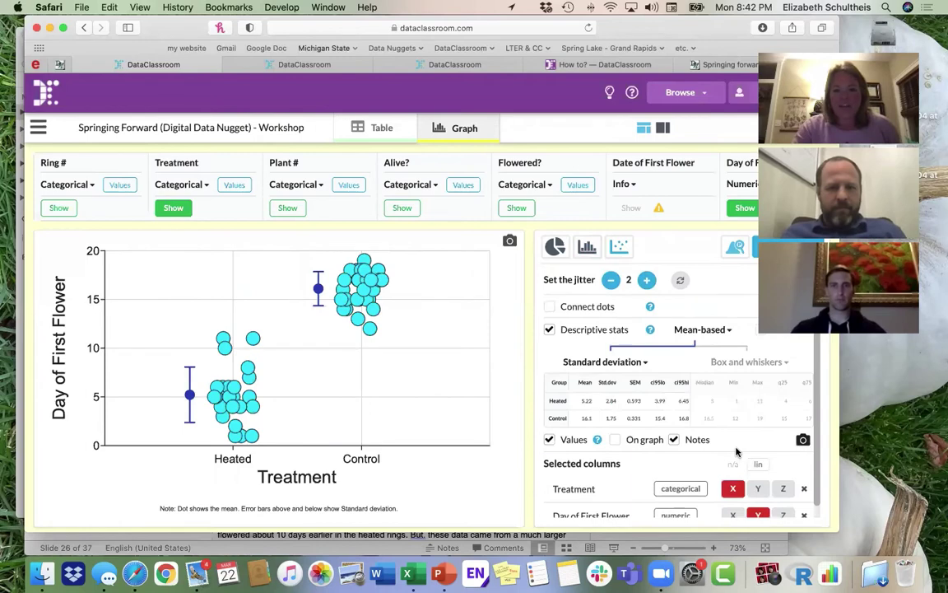
- Hide the descriptive stats on the scatter plot and show them again
scroll(740, 457, down, 1)
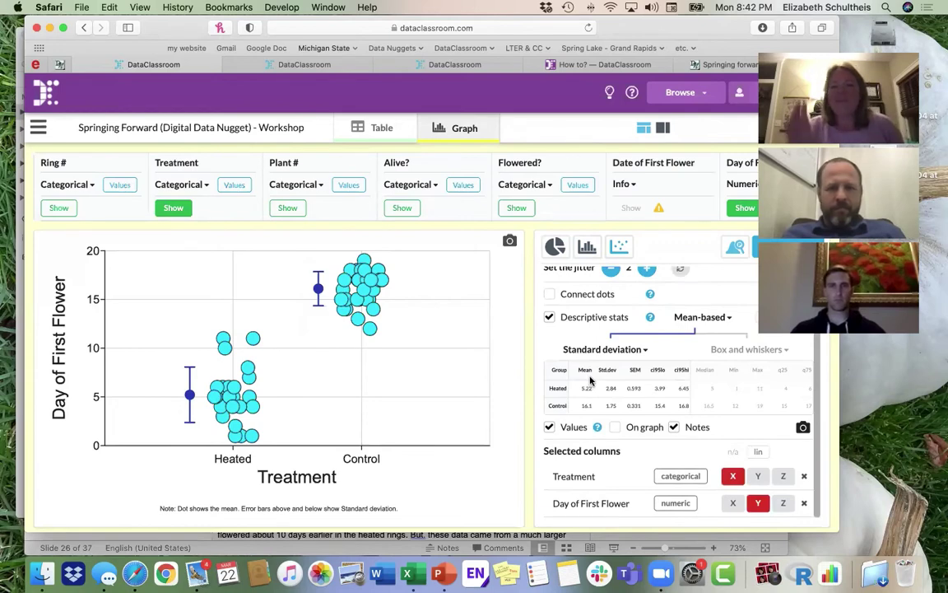
click(549, 317)
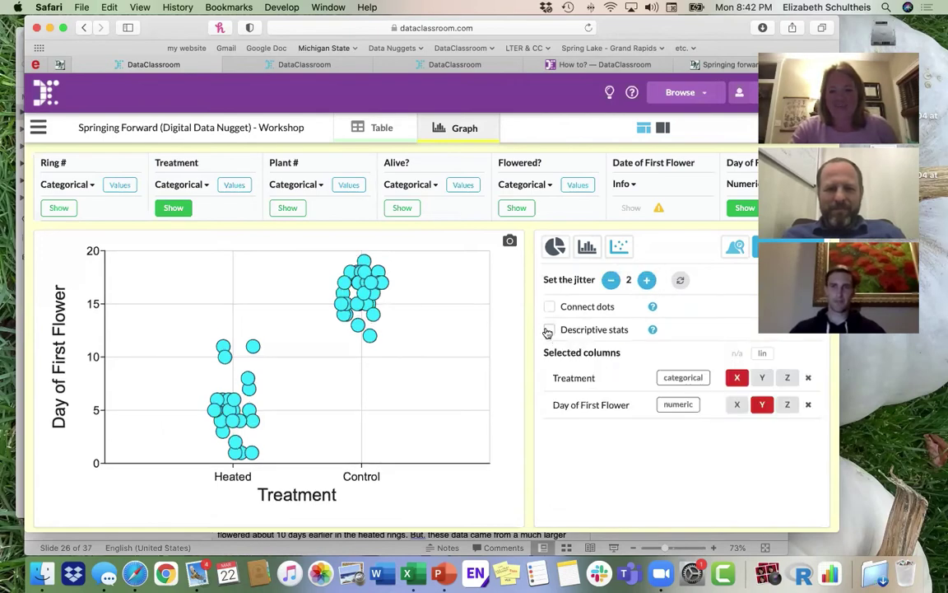
click(549, 331)
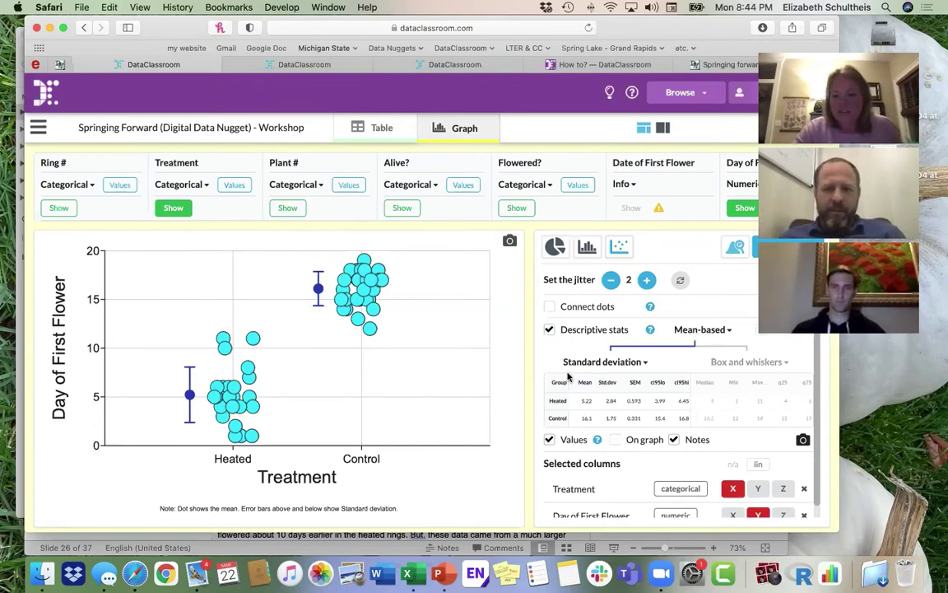
- Keep the descriptive stats mean-based and set the error bars to SEM and finally to 95% confidence interval
click(691, 330)
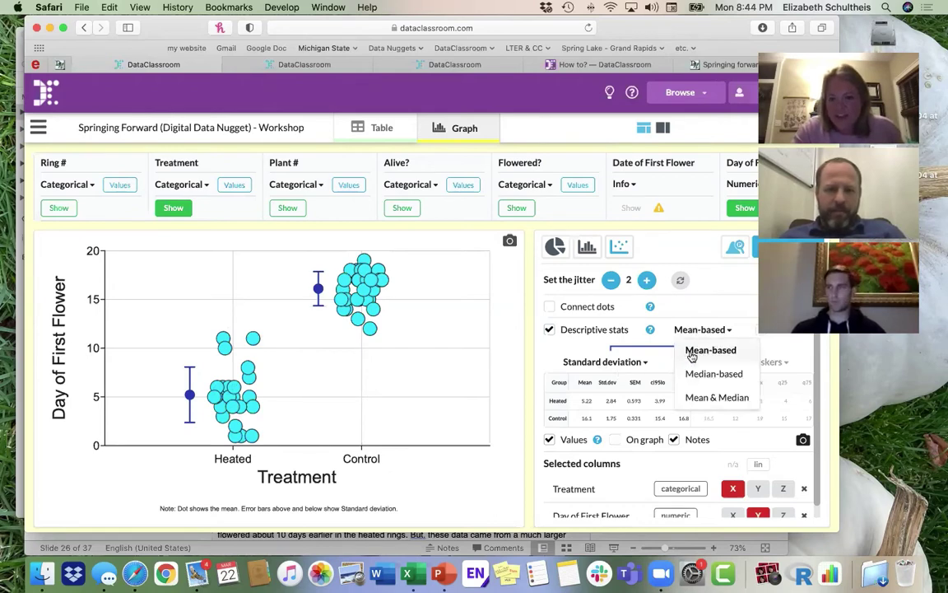
click(700, 350)
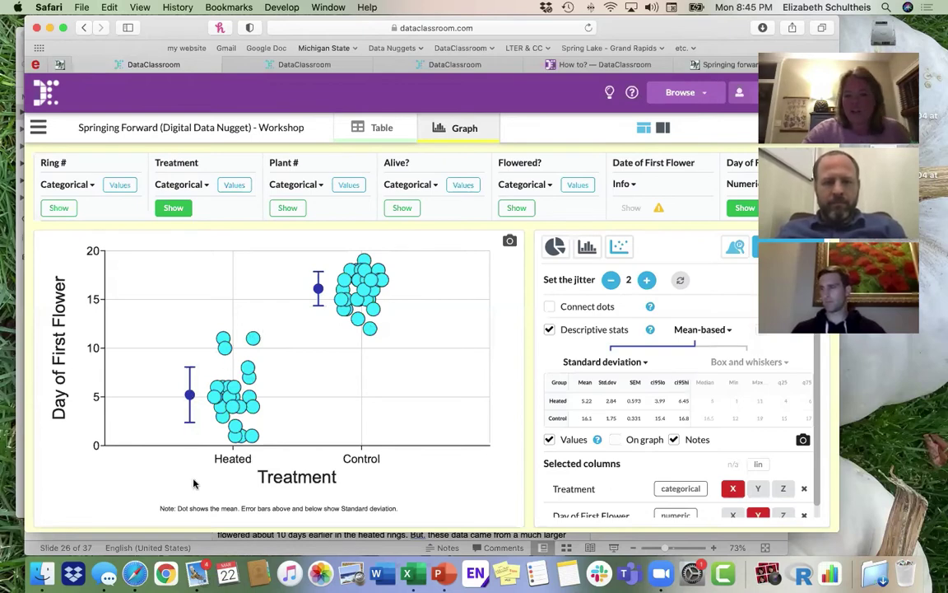
click(604, 363)
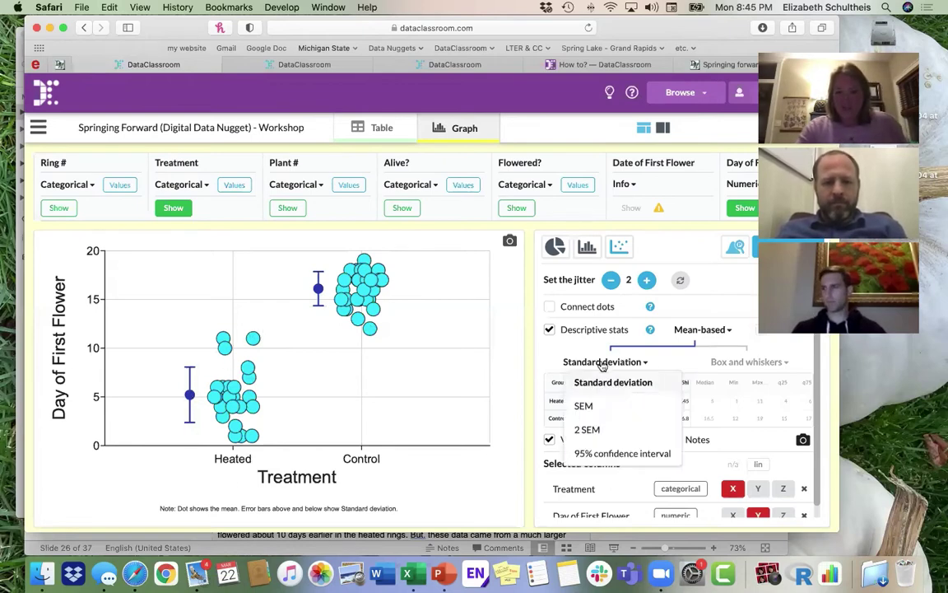
click(585, 411)
click(605, 363)
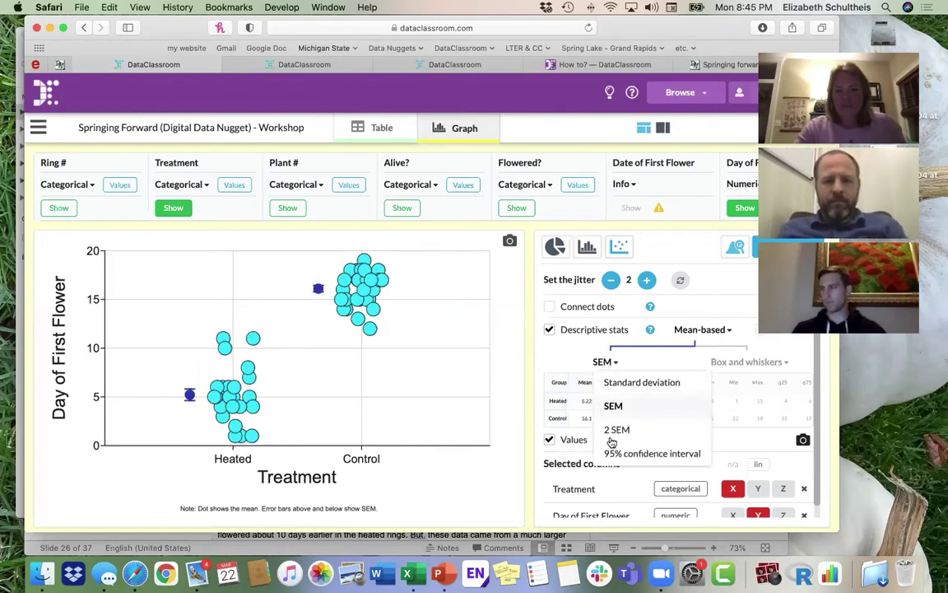
click(613, 452)
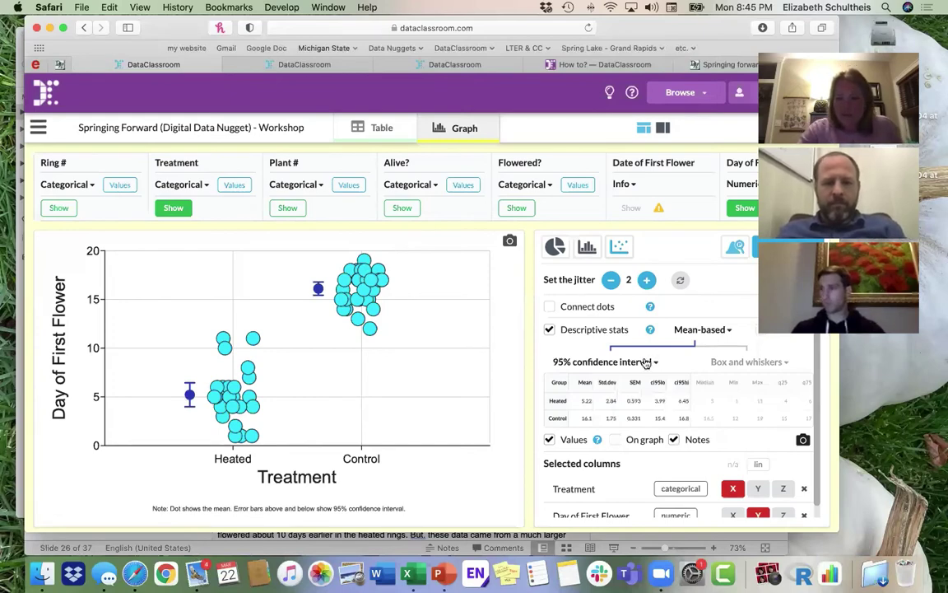
- Switch the descriptive stats to median-based and calculate a T-test of Day of First Flower by Treatment
click(690, 331)
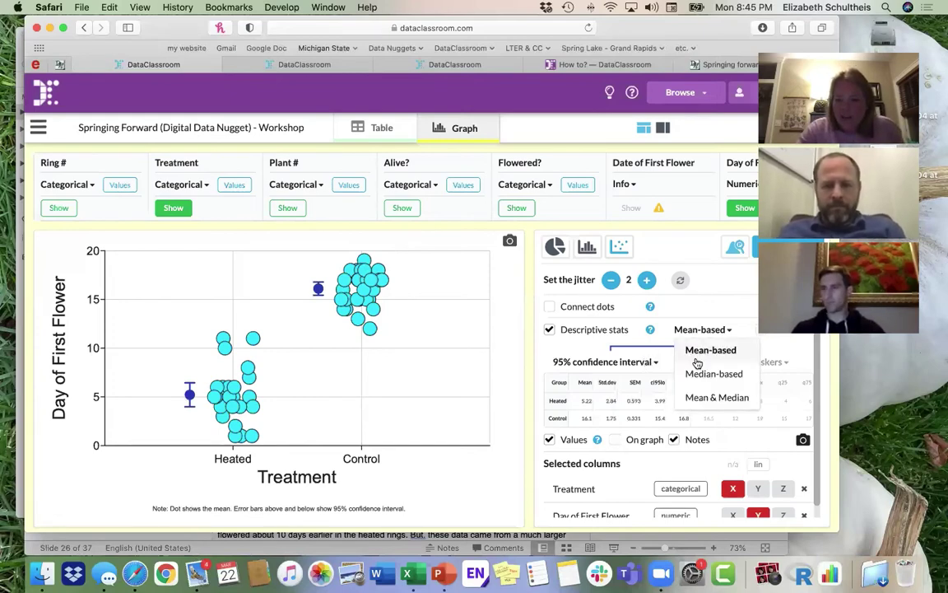
click(698, 377)
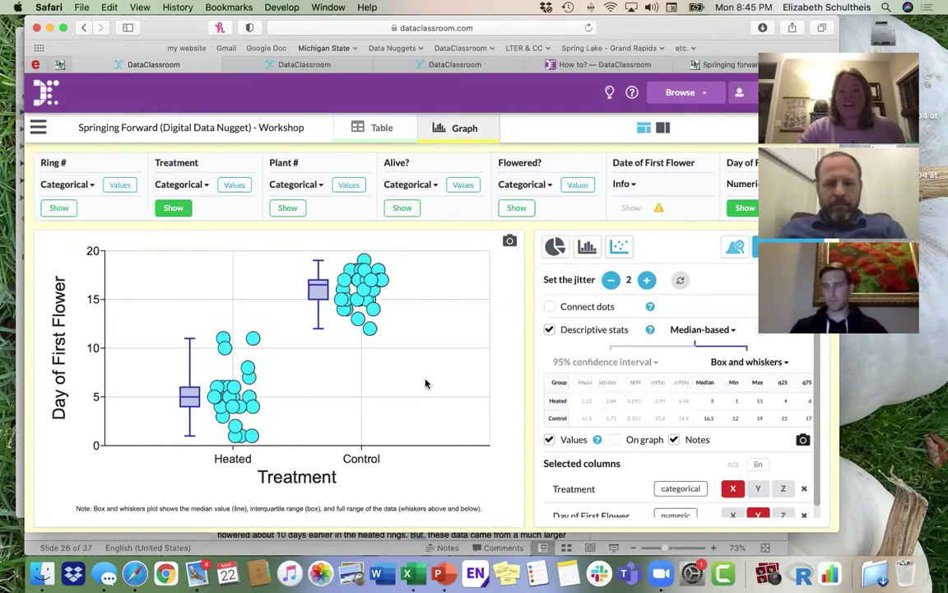
click(734, 248)
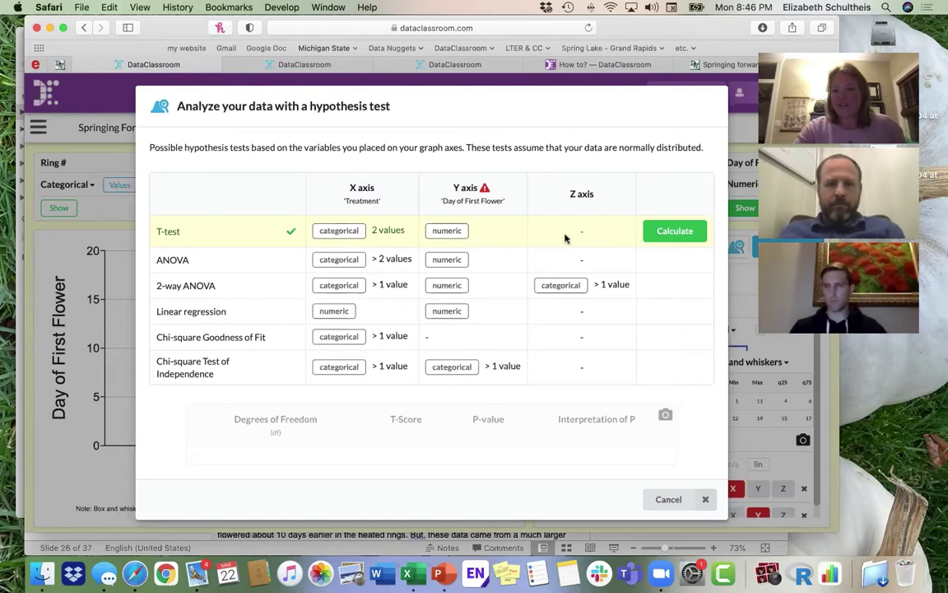
click(680, 233)
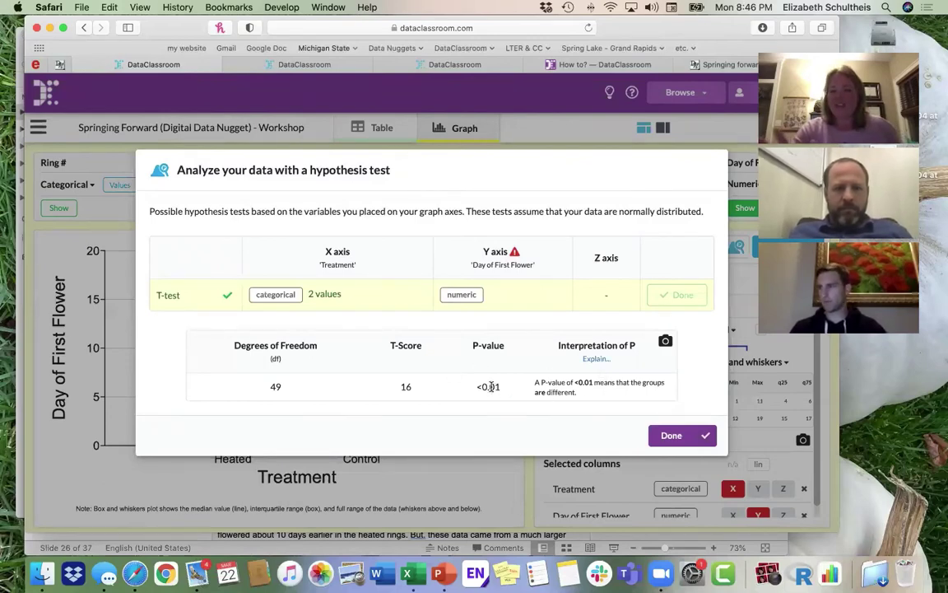
- View the T-test's P-value explanation, explore other P-values such as 0.81 on its scale, return to <0.01 and close the test
click(594, 360)
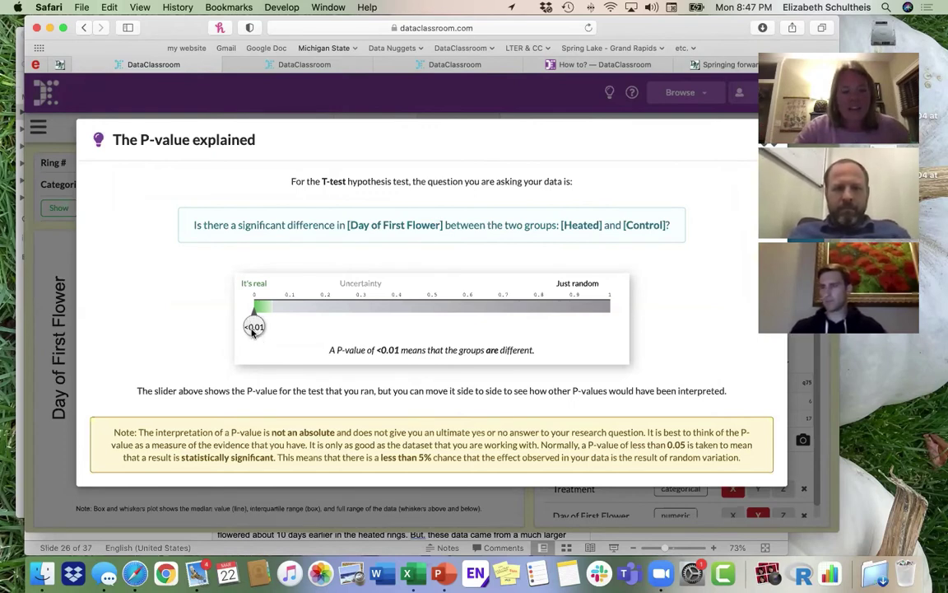
drag(253, 328, 569, 344)
drag(479, 344, 542, 345)
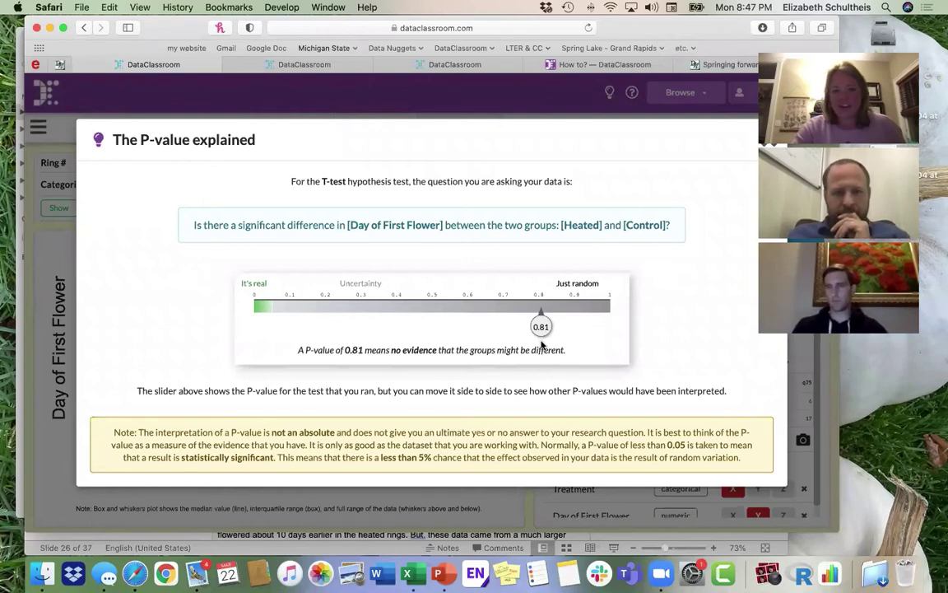
drag(543, 344, 331, 329)
drag(396, 339, 252, 330)
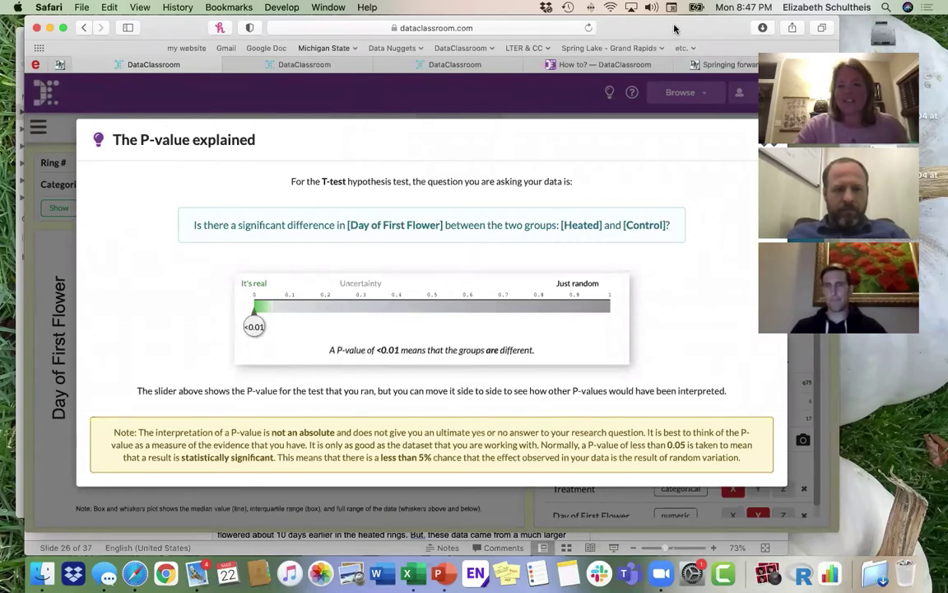
drag(663, 27, 632, 27)
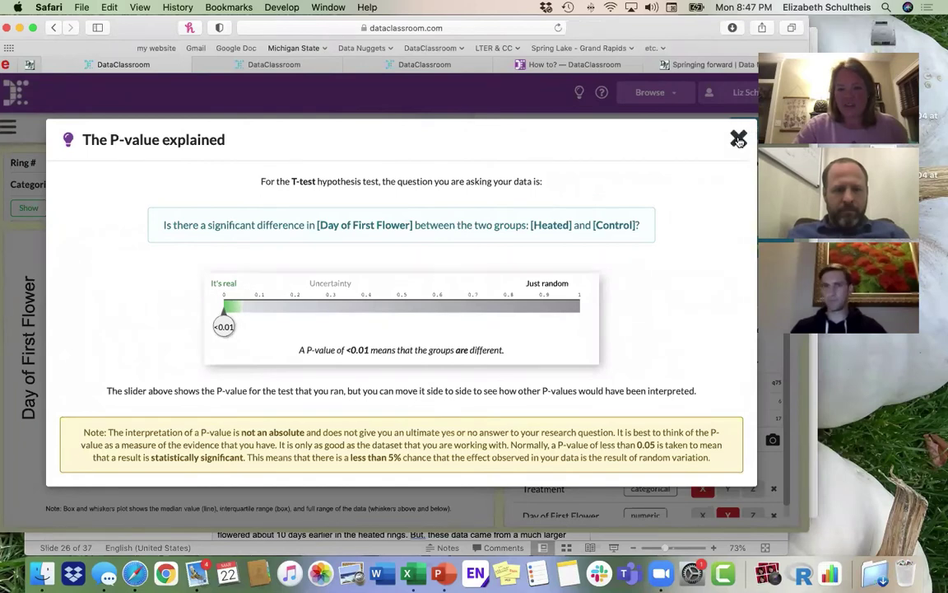
click(738, 140)
click(641, 440)
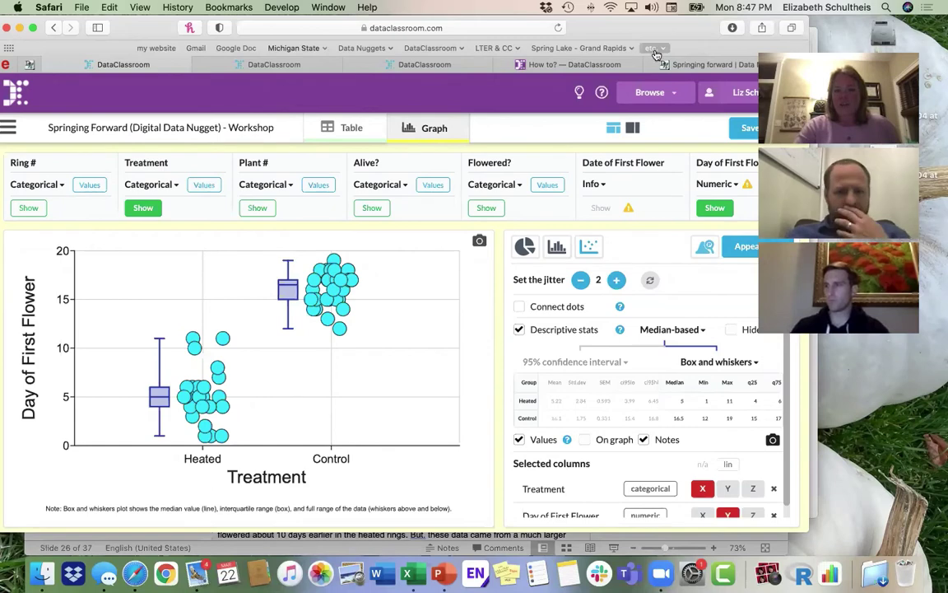
- Start importing a new dataset from your own data on the DataClassroom dashboard in the other browser page
drag(674, 46, 688, 68)
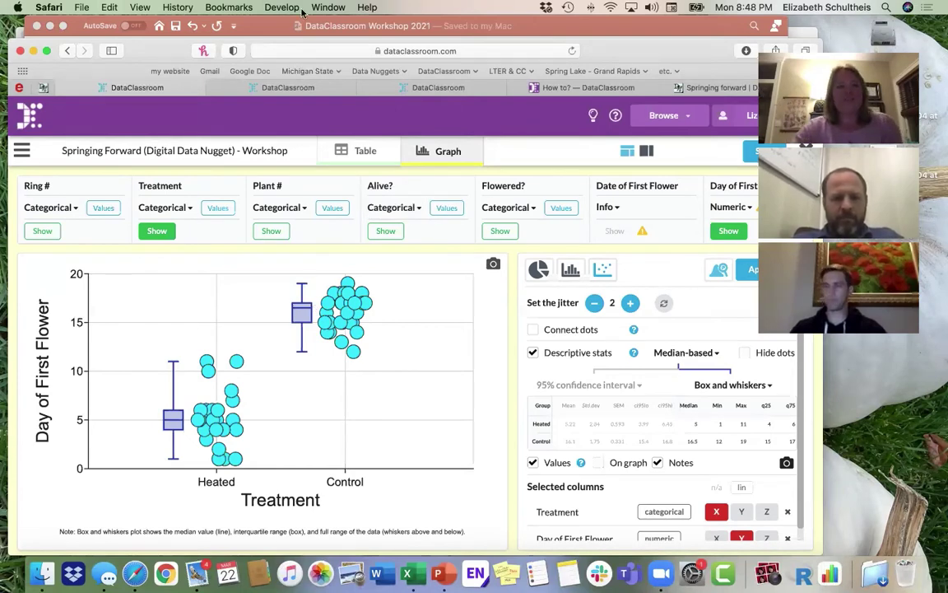
click(280, 91)
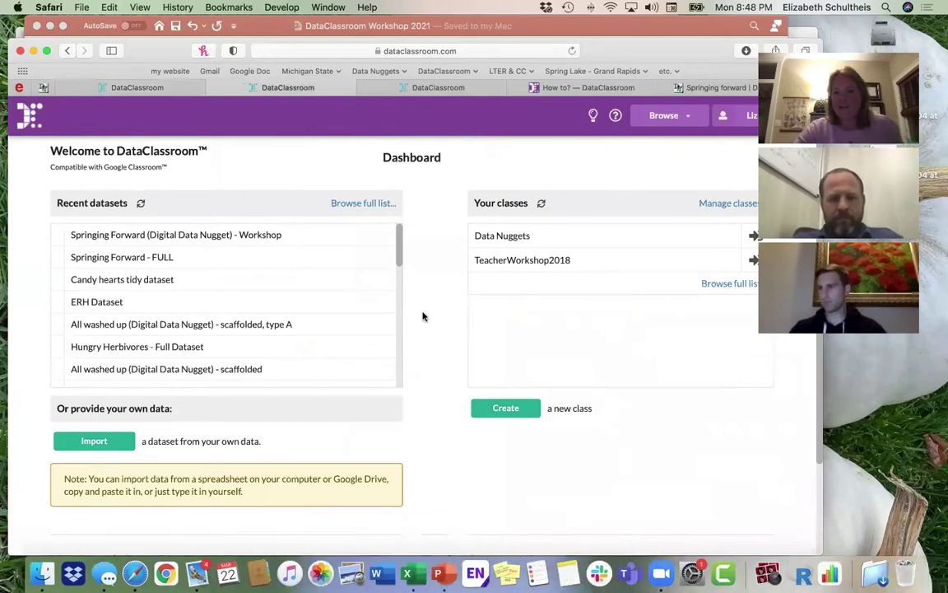
click(96, 442)
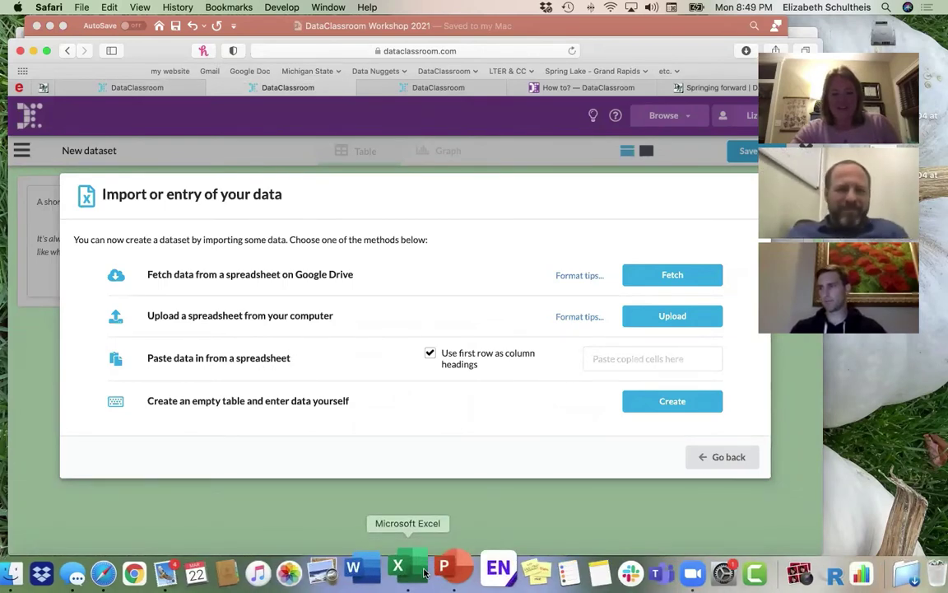
- Switch to Excel and copy columns A to D, Date in 2013 through Mean air temp (C), from the TemperatureKBS2013 workbook
click(420, 572)
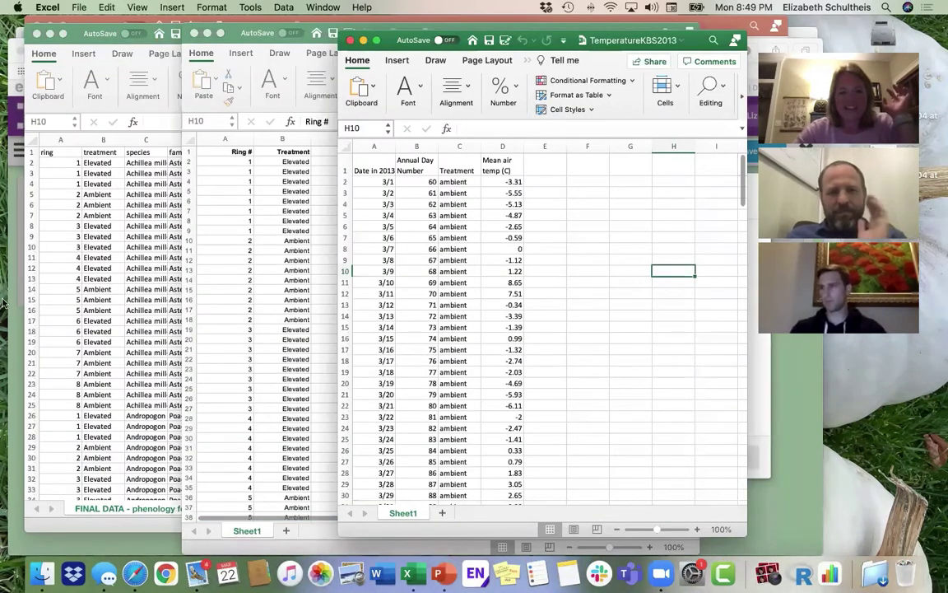
click(565, 269)
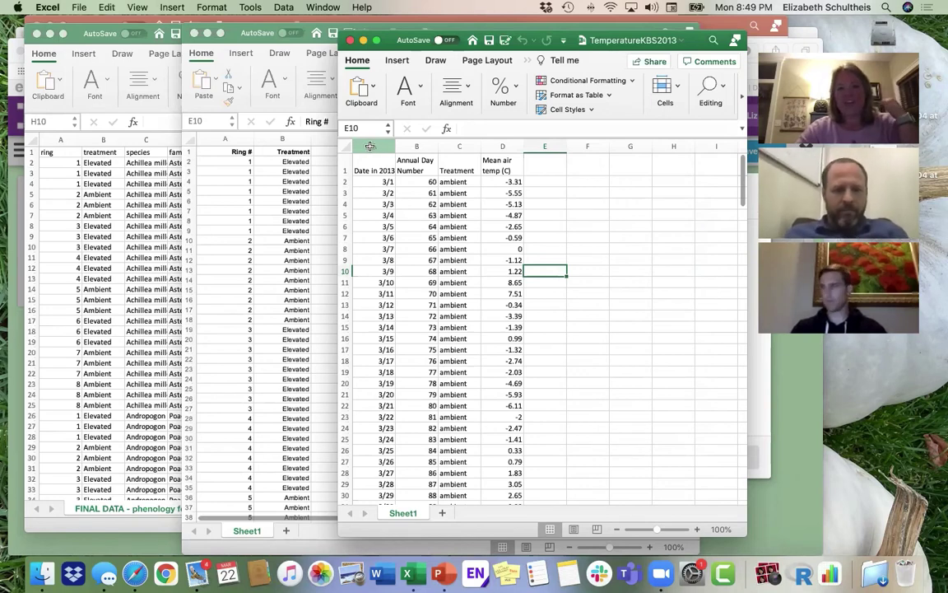
drag(372, 146, 505, 149)
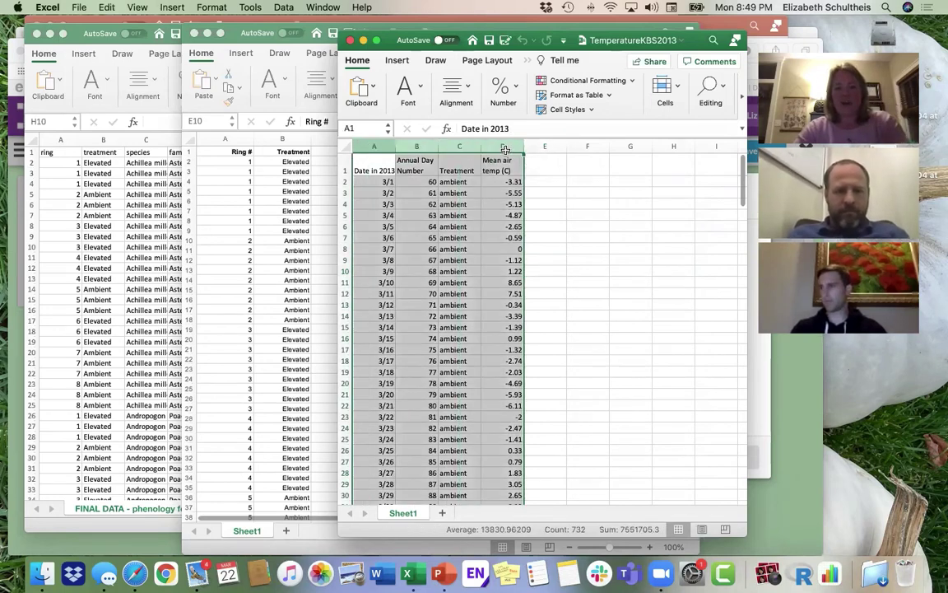
key(super+c)
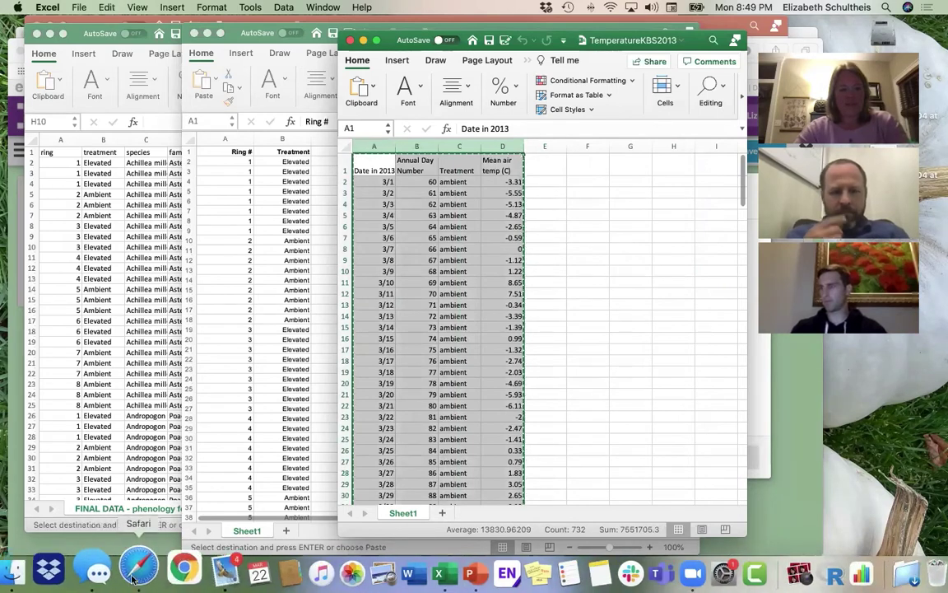
- Return to DataClassroom in Safari and paste the copied spreadsheet cells in as the new dataset
click(134, 577)
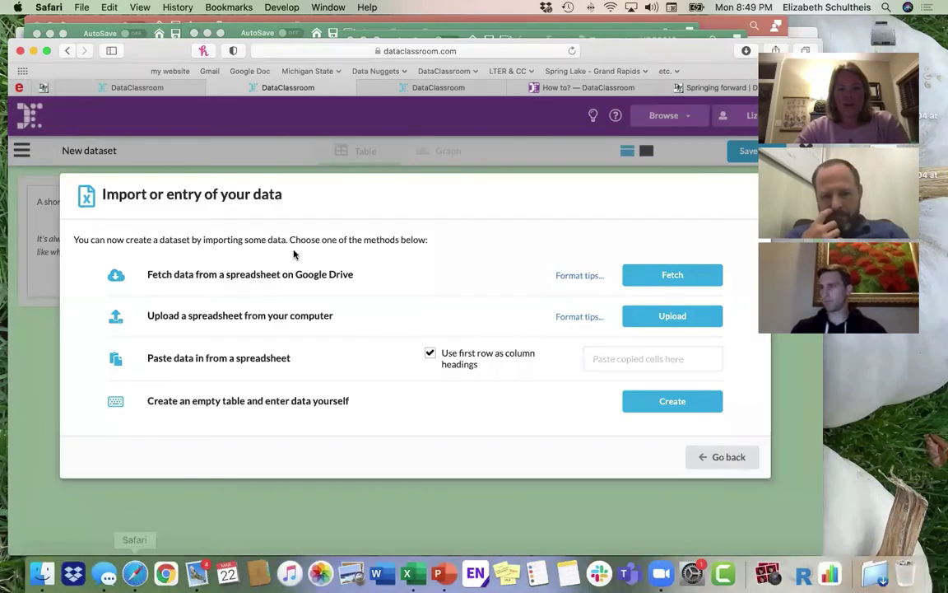
click(599, 364)
key(super+v)
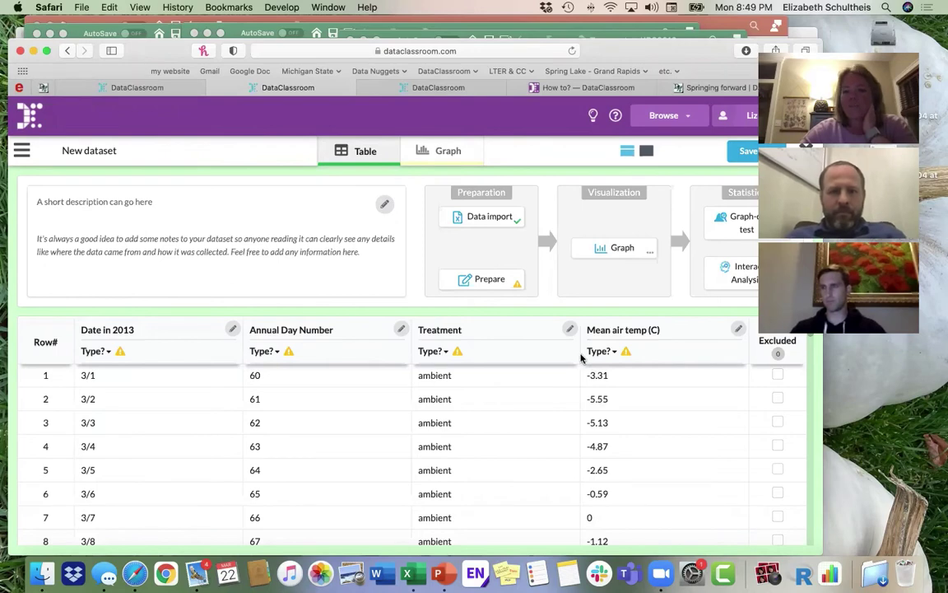
- Set the Date in 2013 column's type to Info and the Annual Day Number column's type to Numeric
click(97, 352)
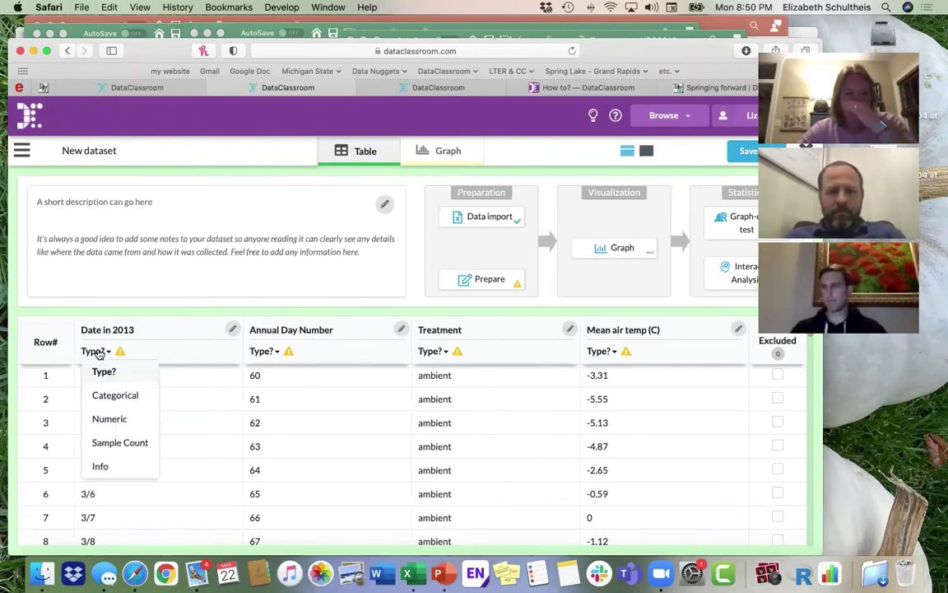
click(103, 465)
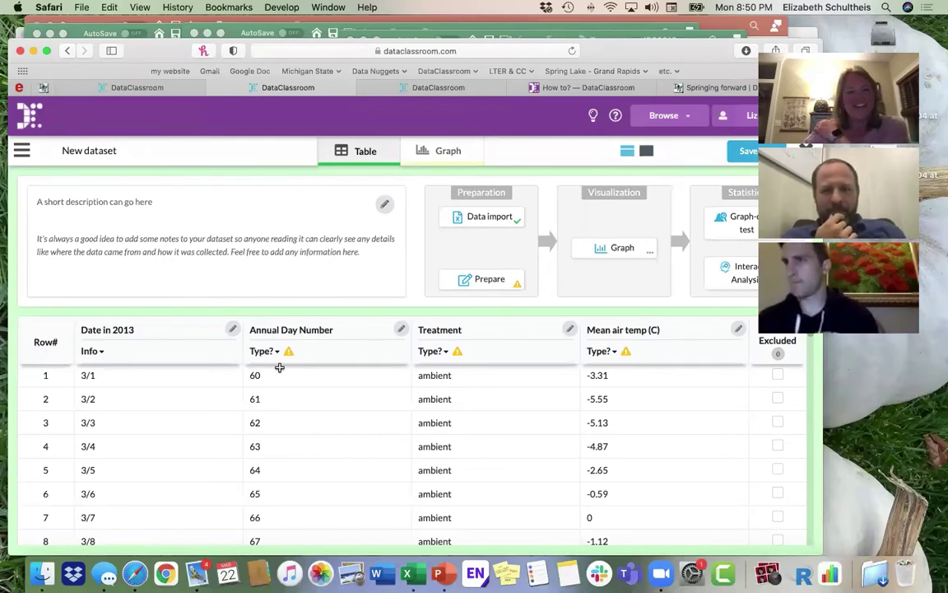
mouse_move(251, 351)
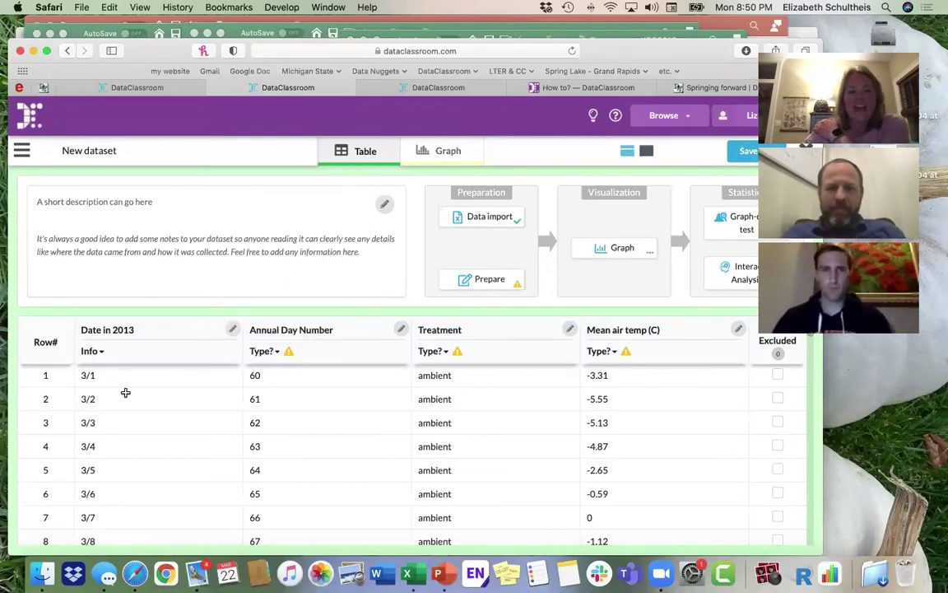
click(266, 349)
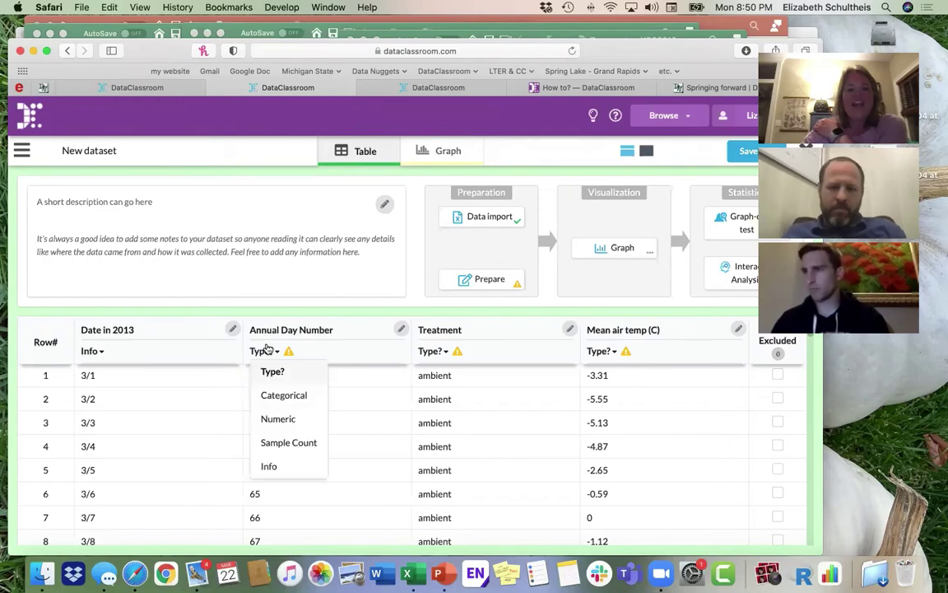
click(288, 507)
click(288, 510)
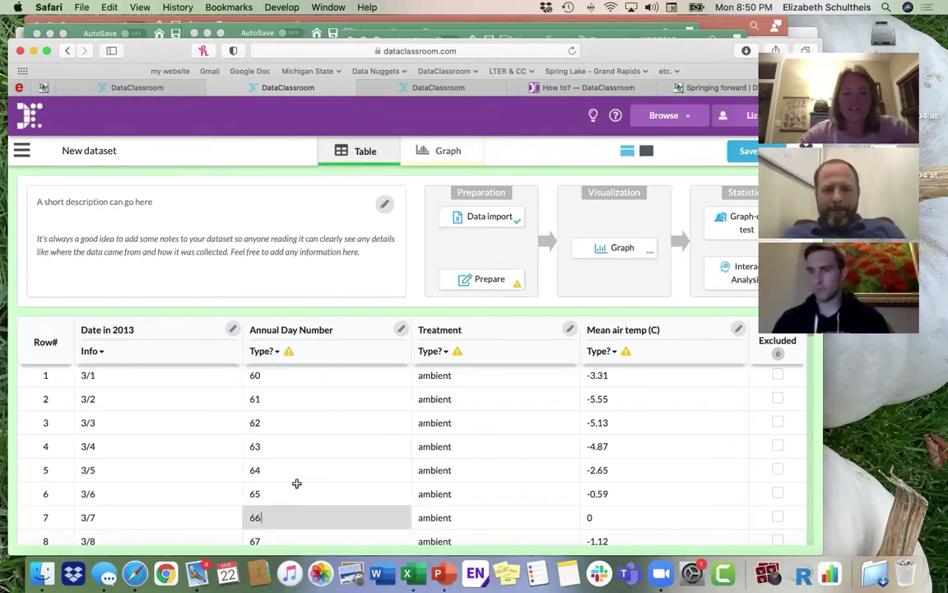
click(275, 374)
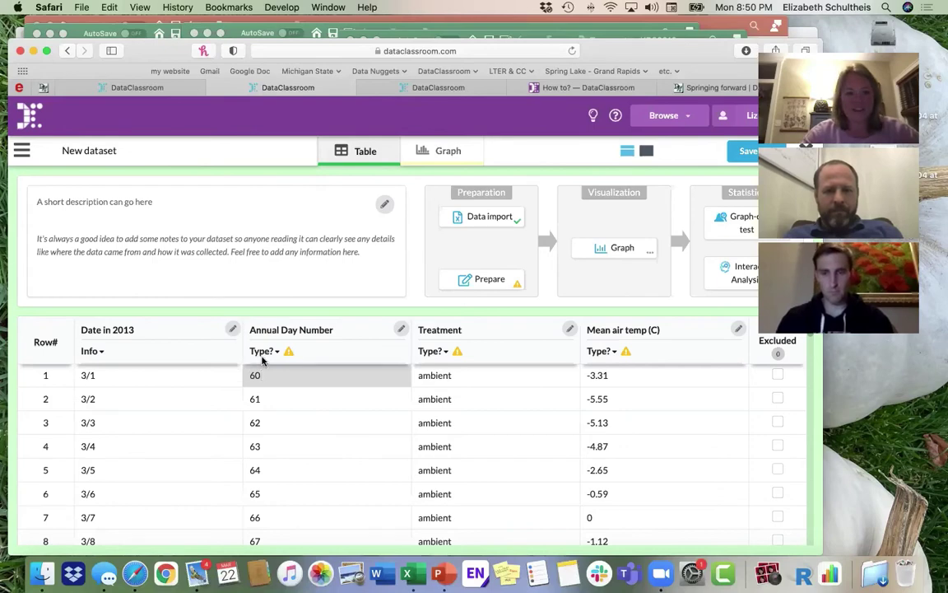
click(262, 354)
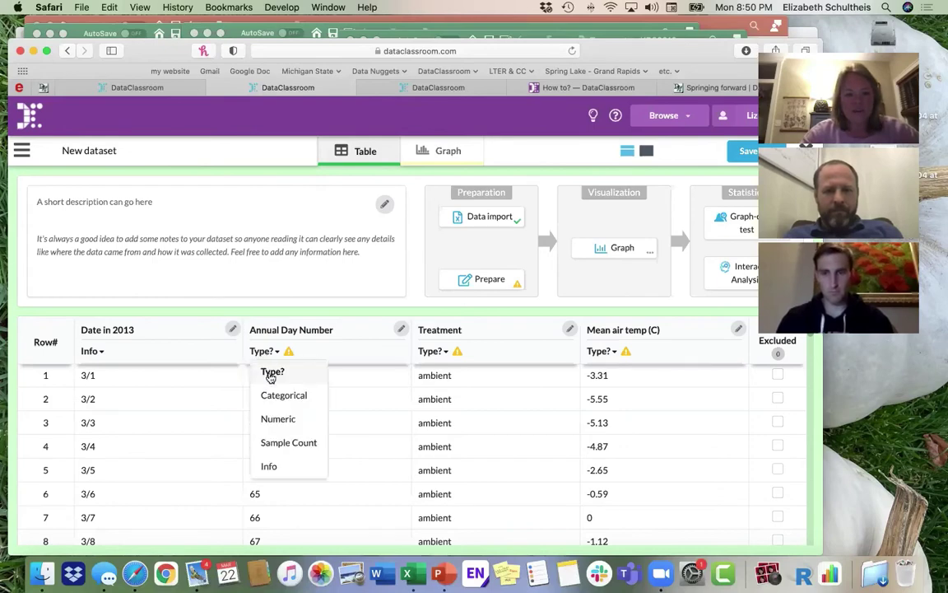
click(281, 420)
- Set the Treatment column's type to Categorical and the Mean air temp (C) column's type to Numeric
click(429, 352)
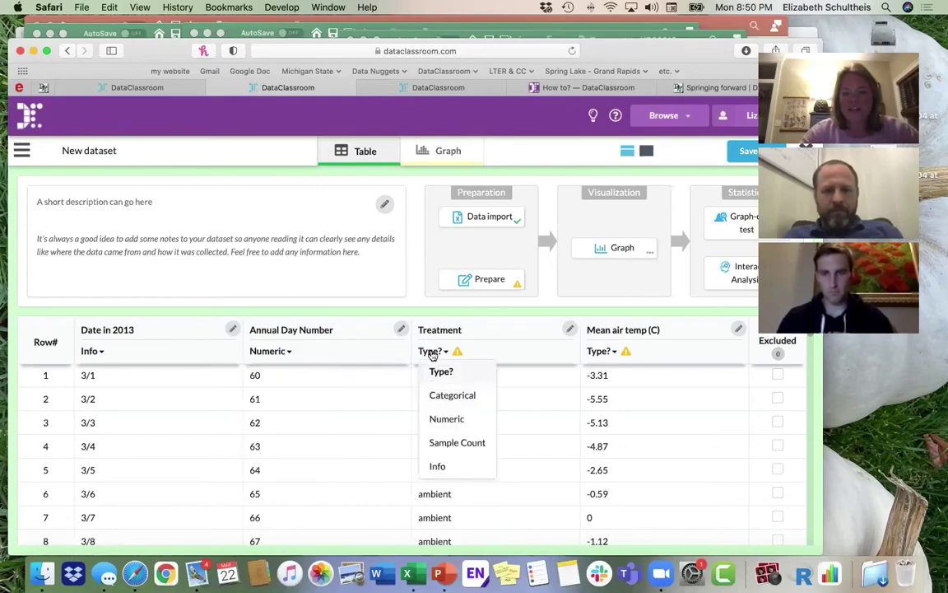
click(450, 396)
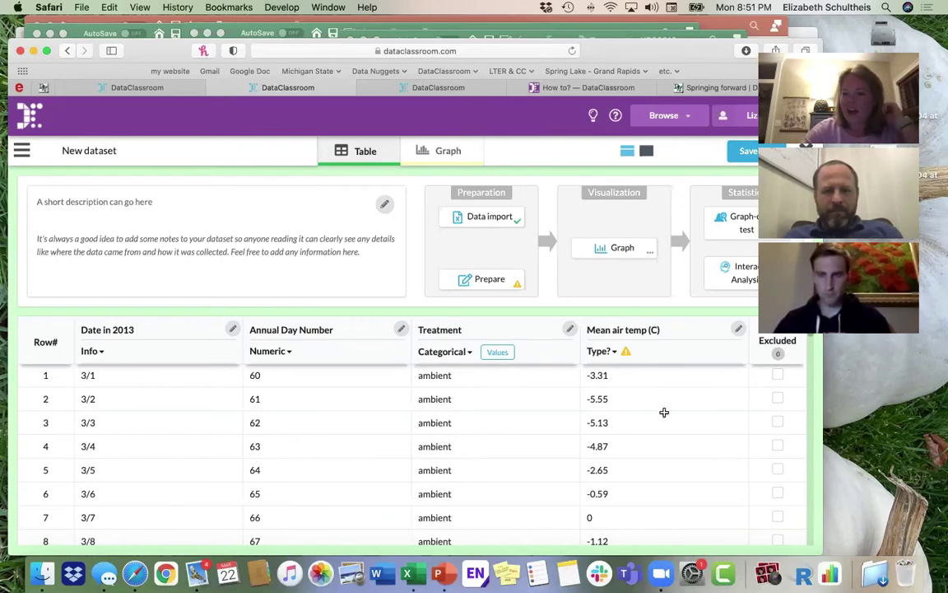
click(605, 352)
click(634, 421)
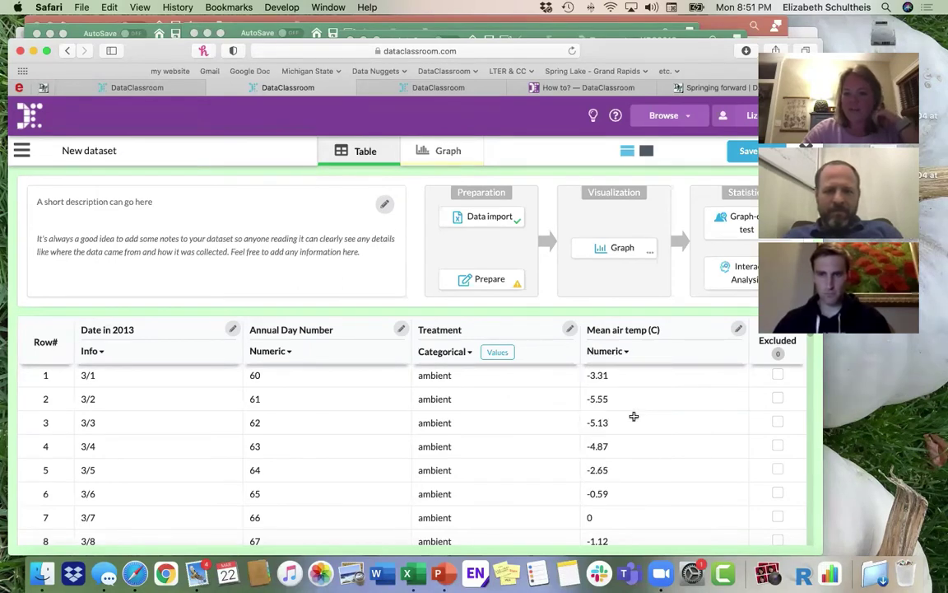
- Open the new dataset's graph view and show Treatment, Mean air temp (C) and Annual Day Number as graph variables
click(448, 153)
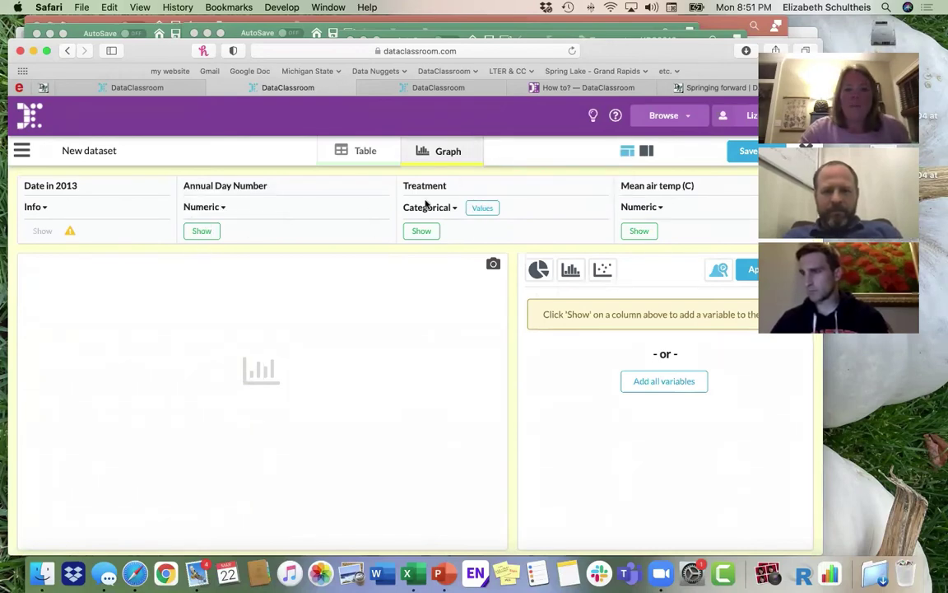
click(422, 232)
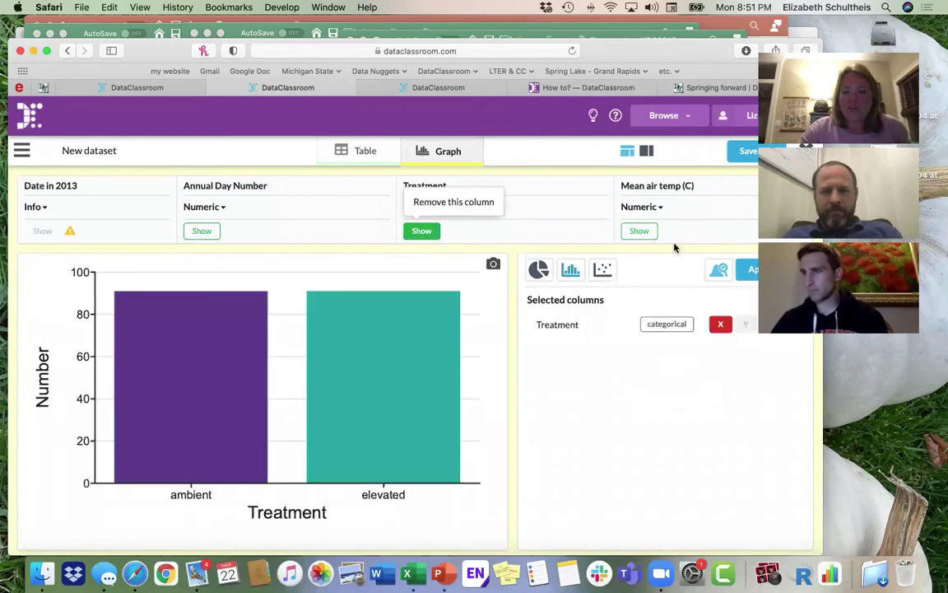
click(646, 234)
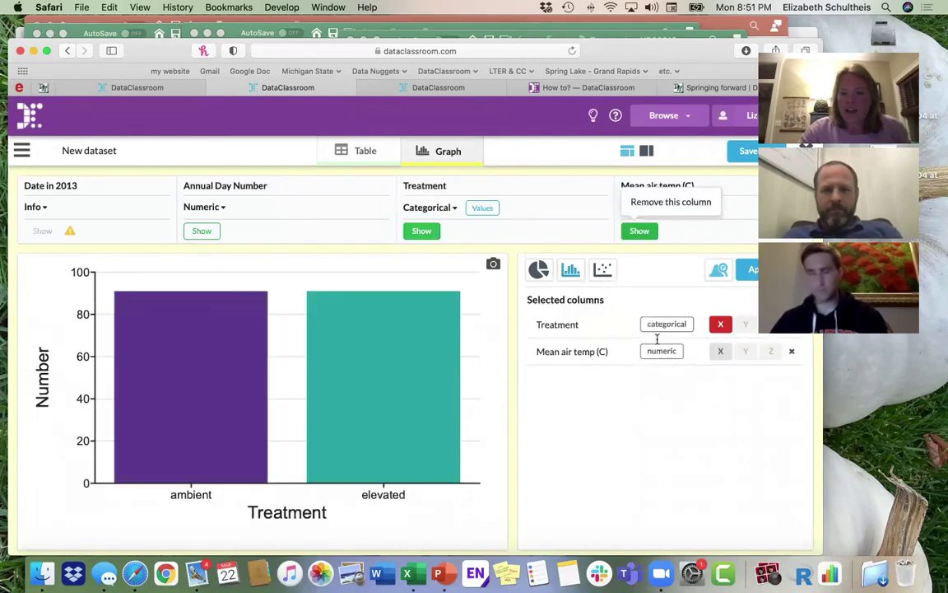
click(206, 232)
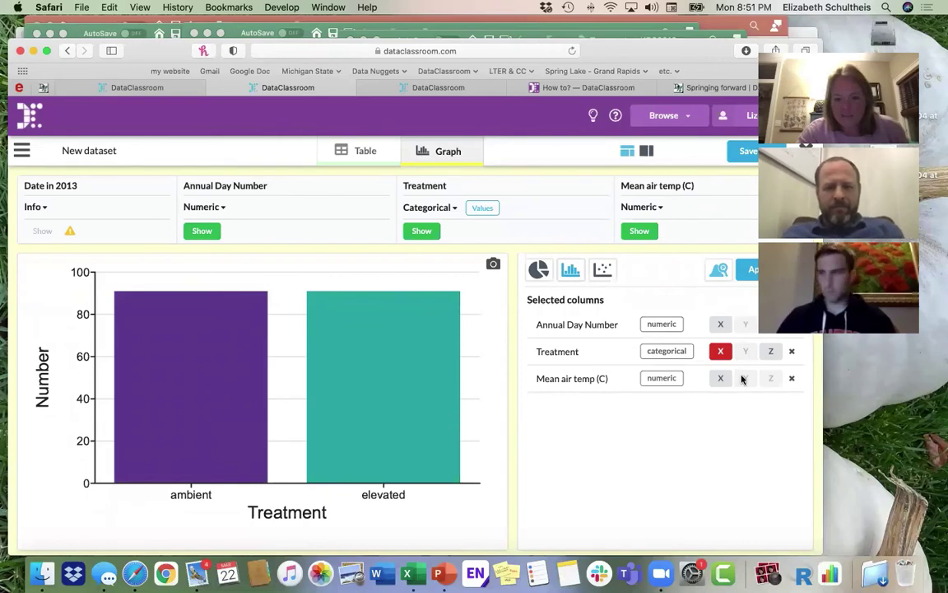
- Change the graph to a scatter plot with Annual Day Number on the X axis and Mean air temp (C) on the Y axis
click(604, 273)
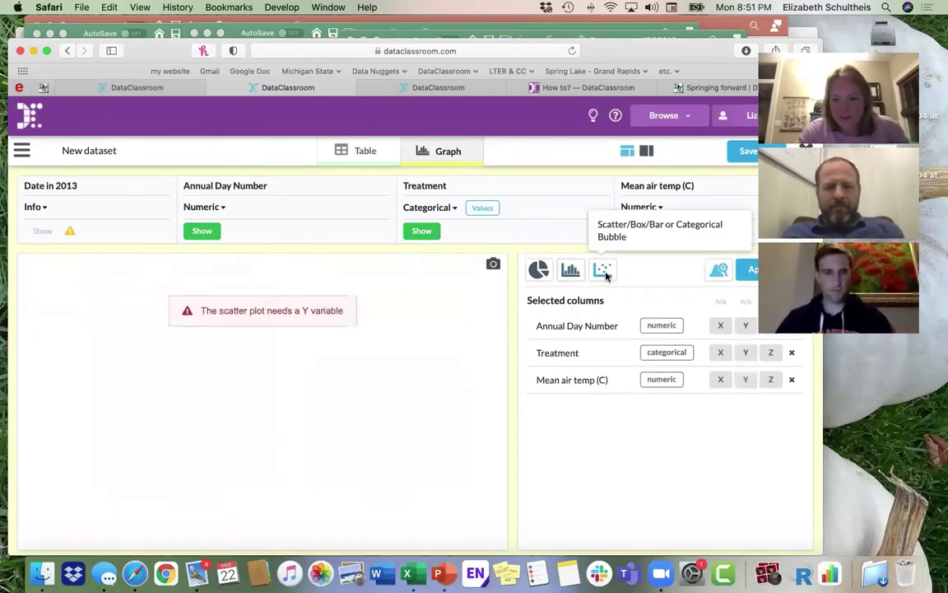
click(719, 326)
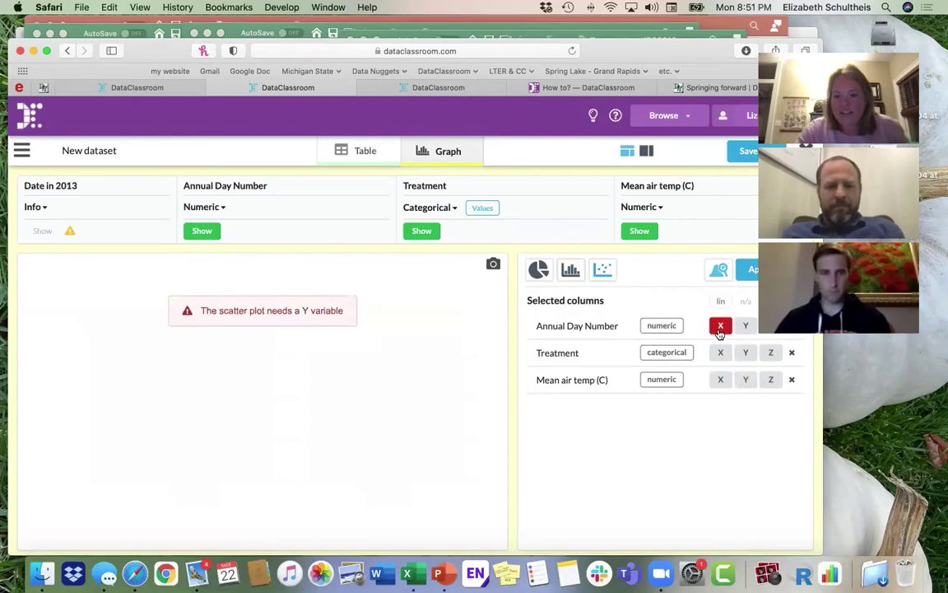
click(744, 380)
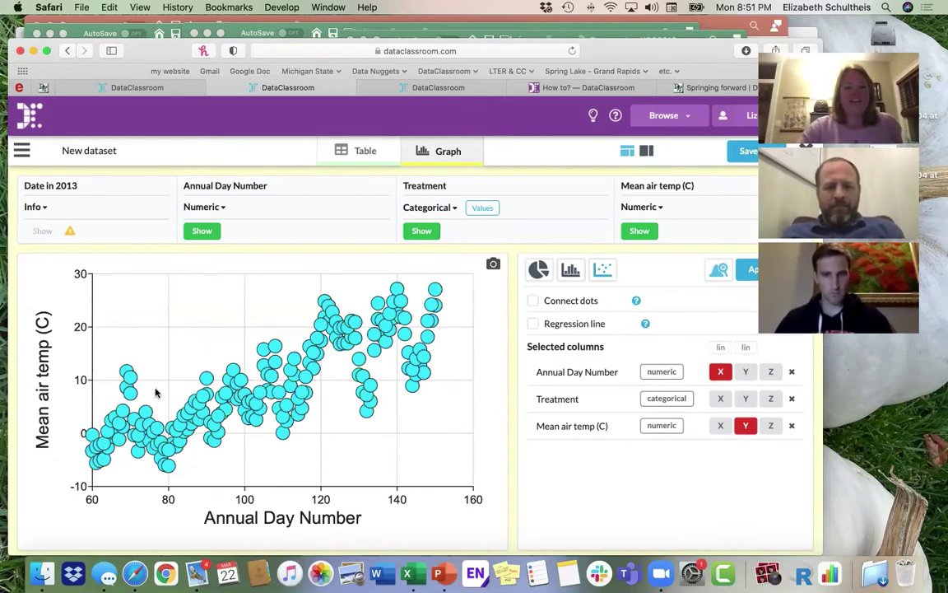
- Assign Treatment to the Z variable and add linear regression lines grouped by Z
click(772, 400)
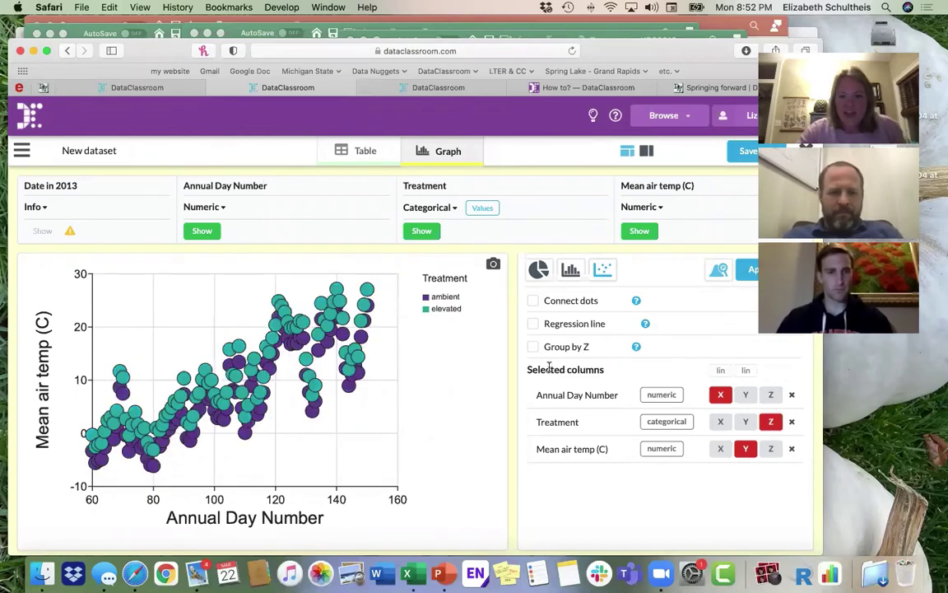
click(533, 323)
click(533, 384)
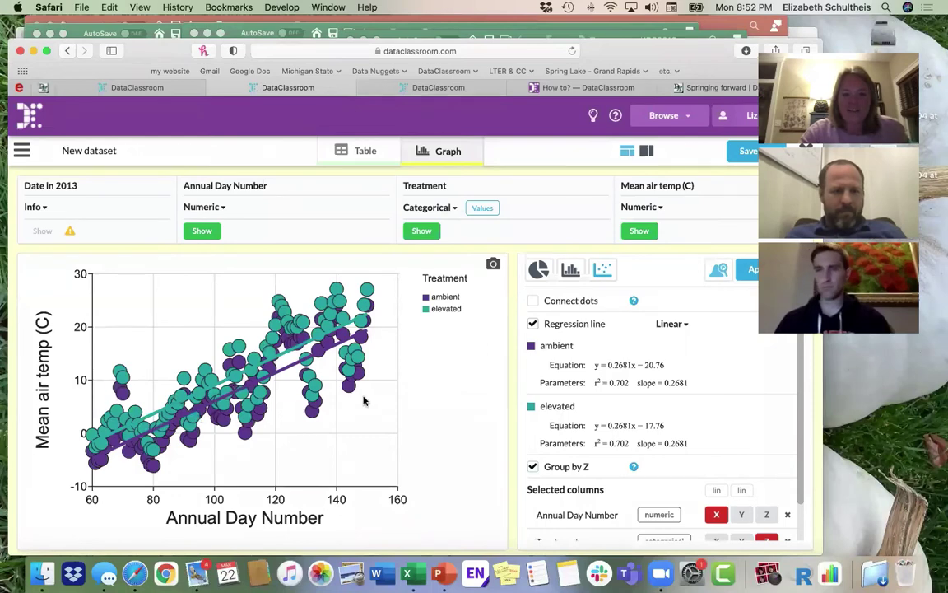
- Reduce the scatter plot's point size to 8 in the graph's view settings
click(753, 275)
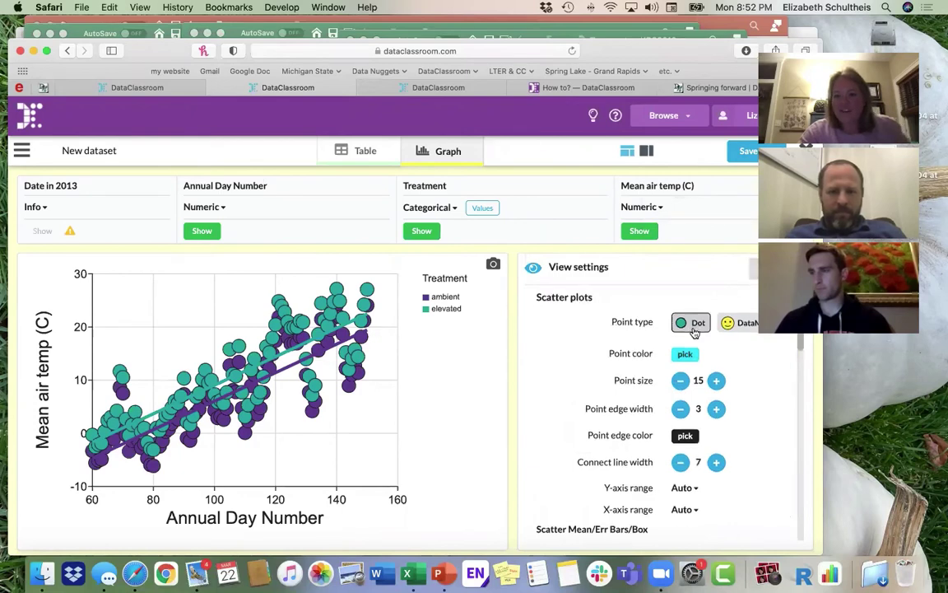
scroll(690, 337, down, 2)
scroll(683, 387, up, 2)
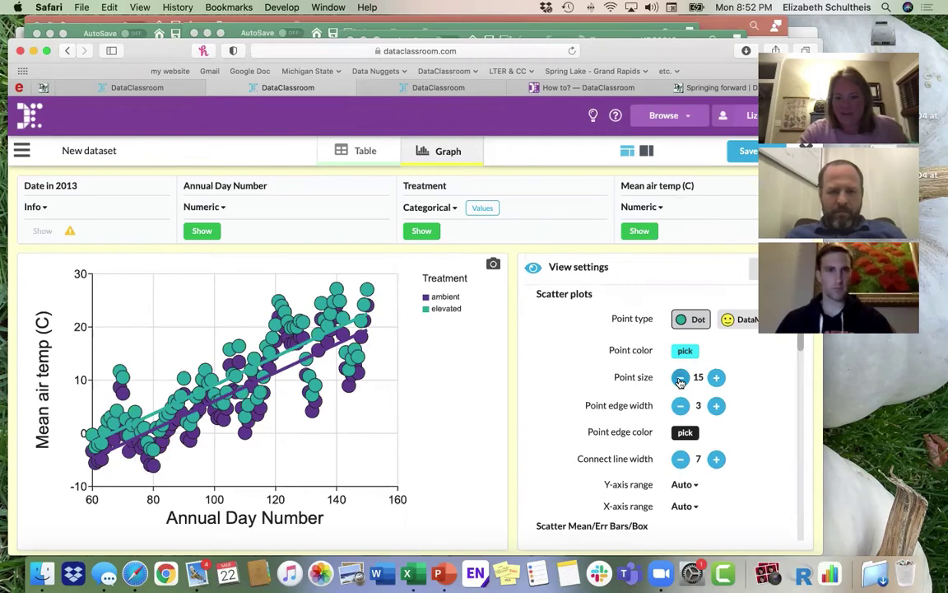
click(680, 378)
click(680, 378)
click(680, 378)
click(680, 378)
click(679, 378)
click(680, 378)
click(680, 379)
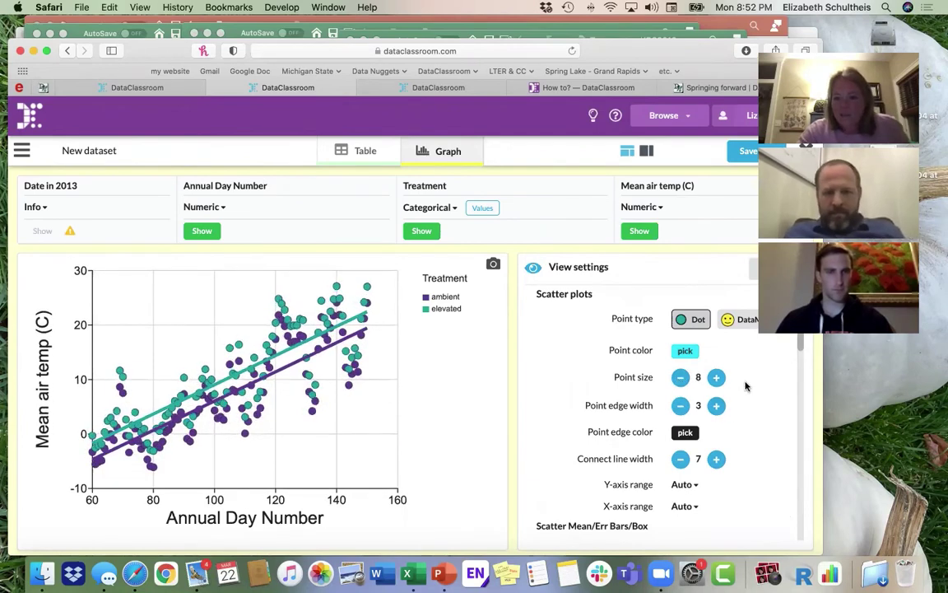
scroll(745, 385, down, 2)
scroll(681, 345, up, 2)
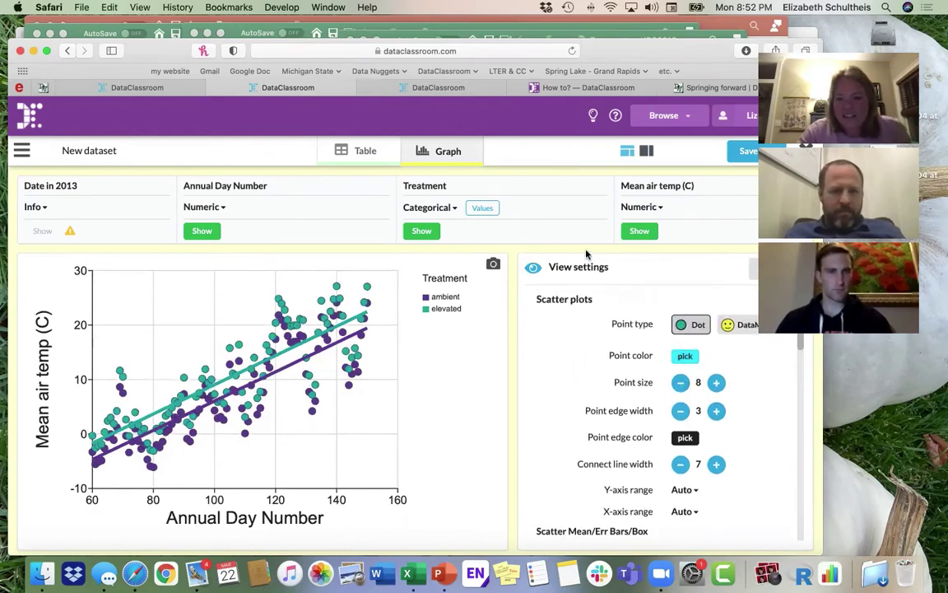
- Set the Treatment value colors to turquoise for ambient and red for elevated, and apply them to the graph
drag(618, 43, 597, 43)
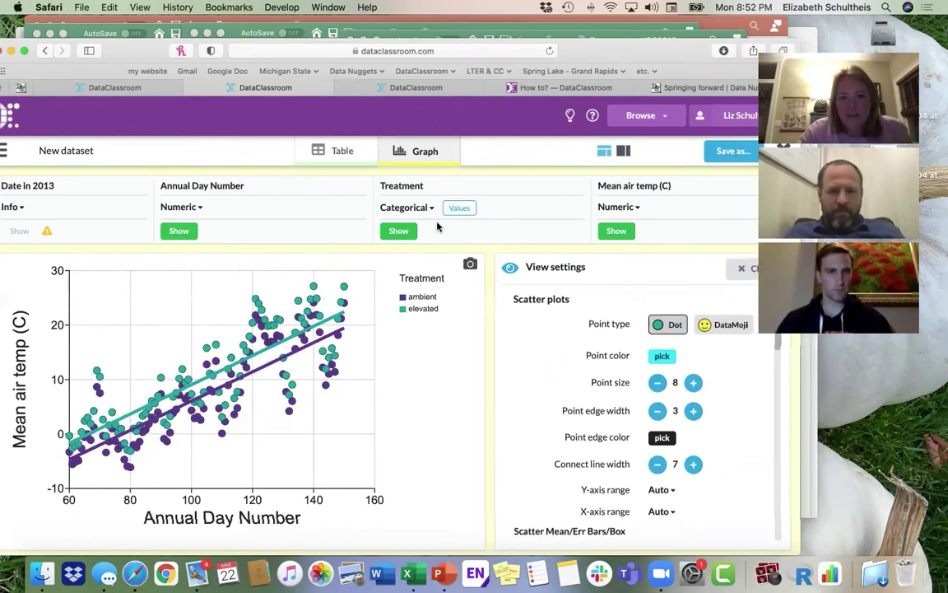
click(461, 207)
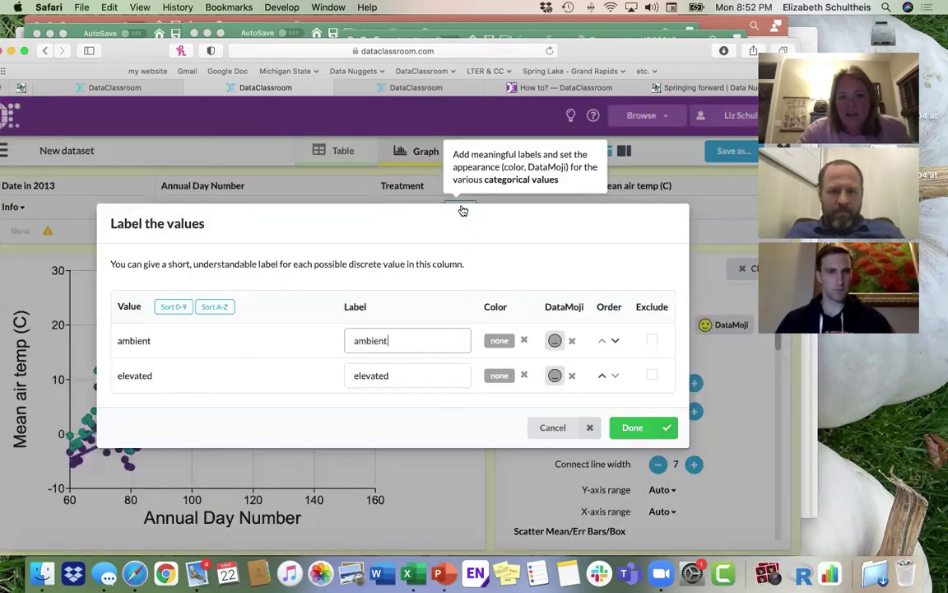
click(556, 342)
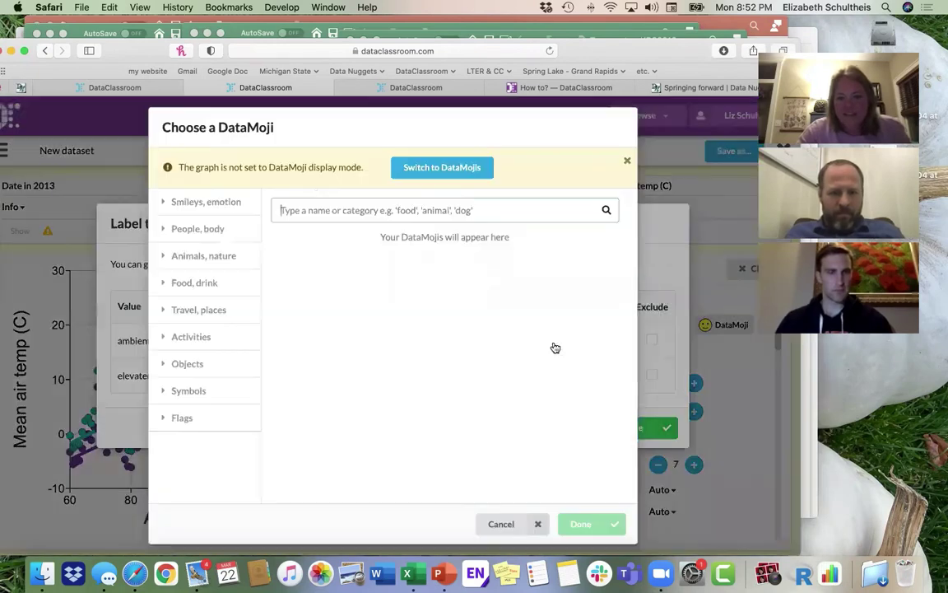
click(505, 525)
click(497, 343)
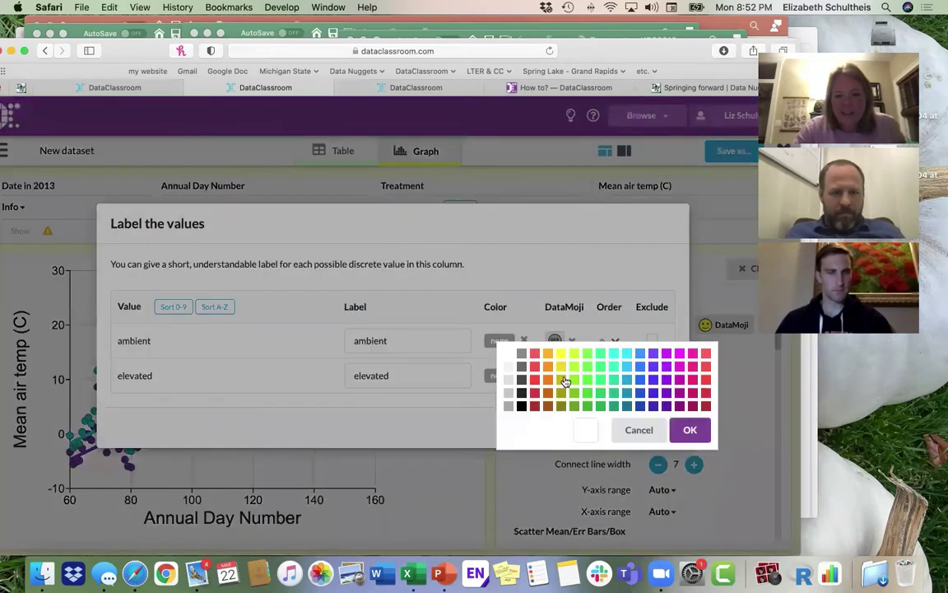
click(617, 359)
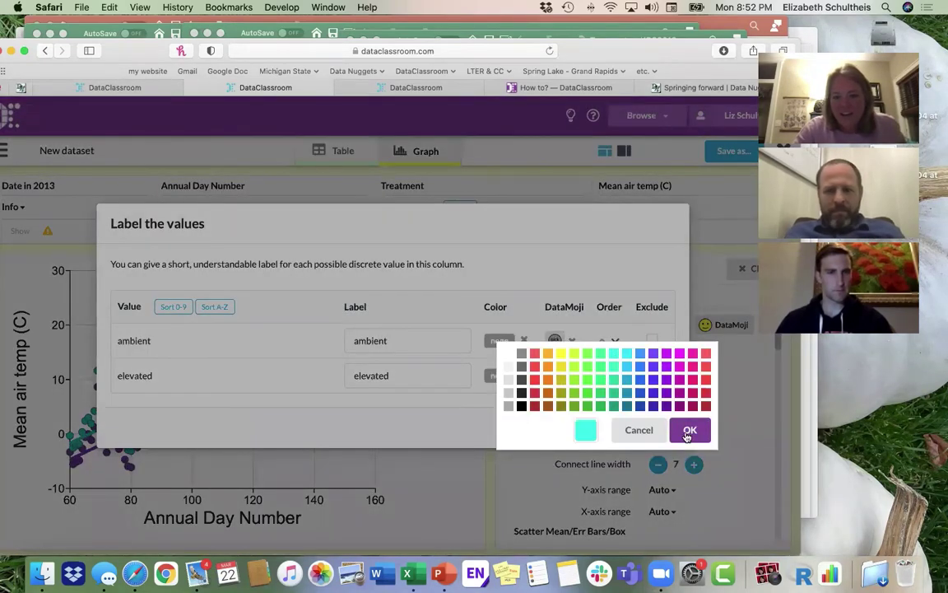
click(492, 384)
click(499, 376)
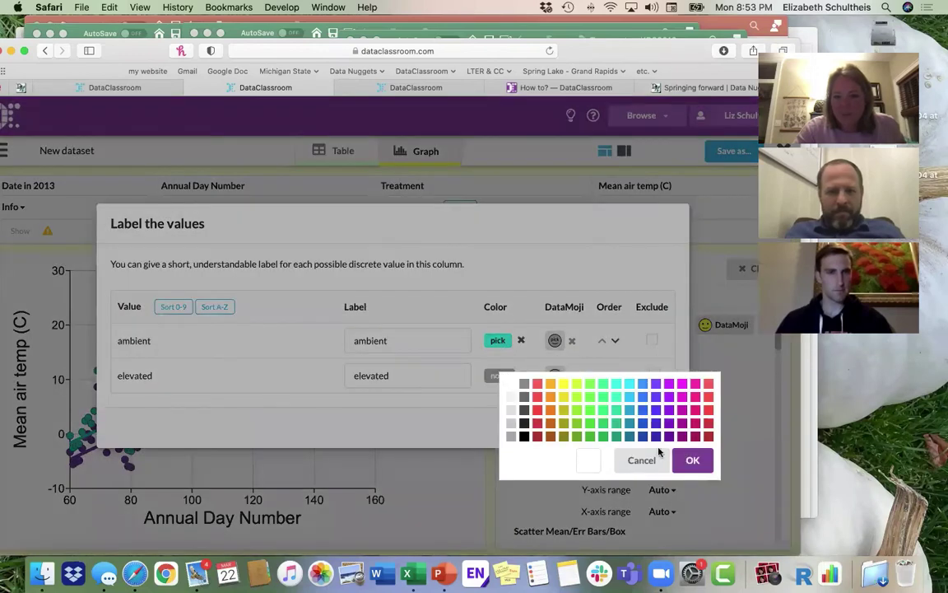
click(693, 463)
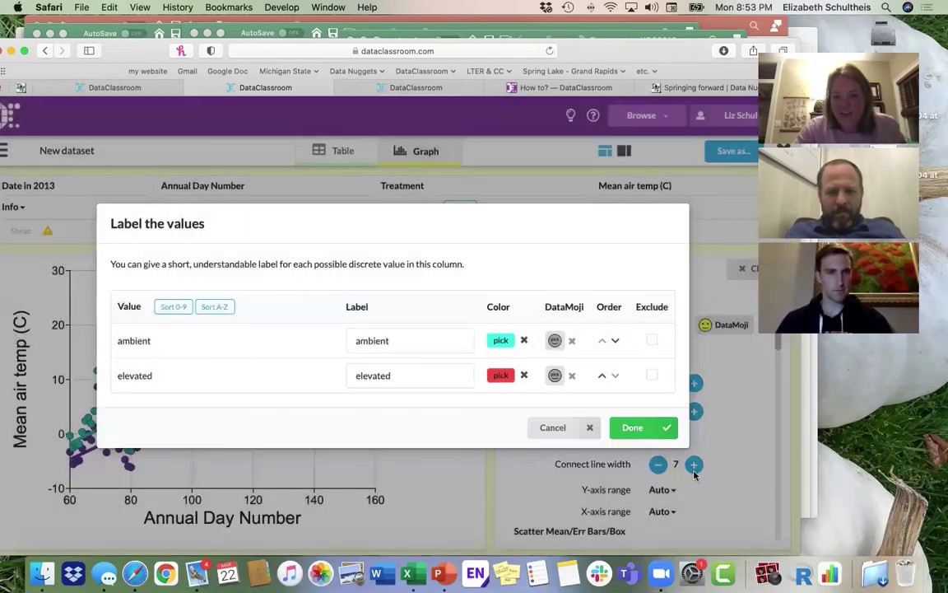
click(632, 427)
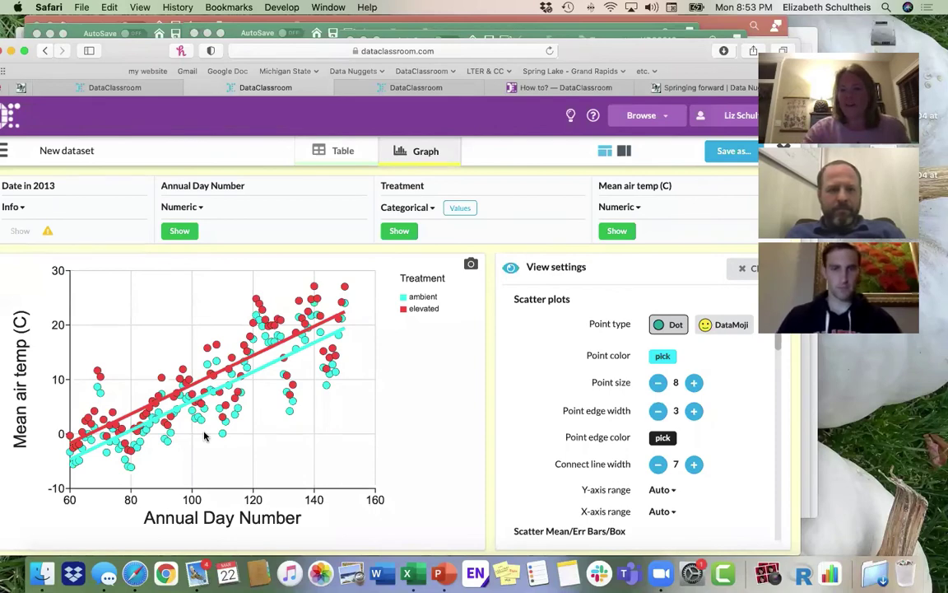
- Change the scatter plot's point type from Dot to DataMoji
click(724, 326)
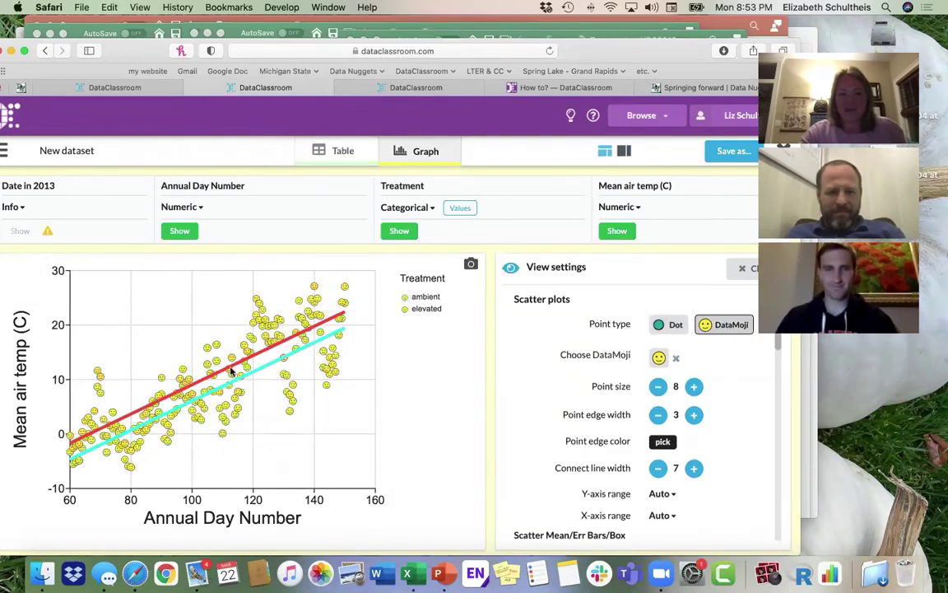
click(659, 357)
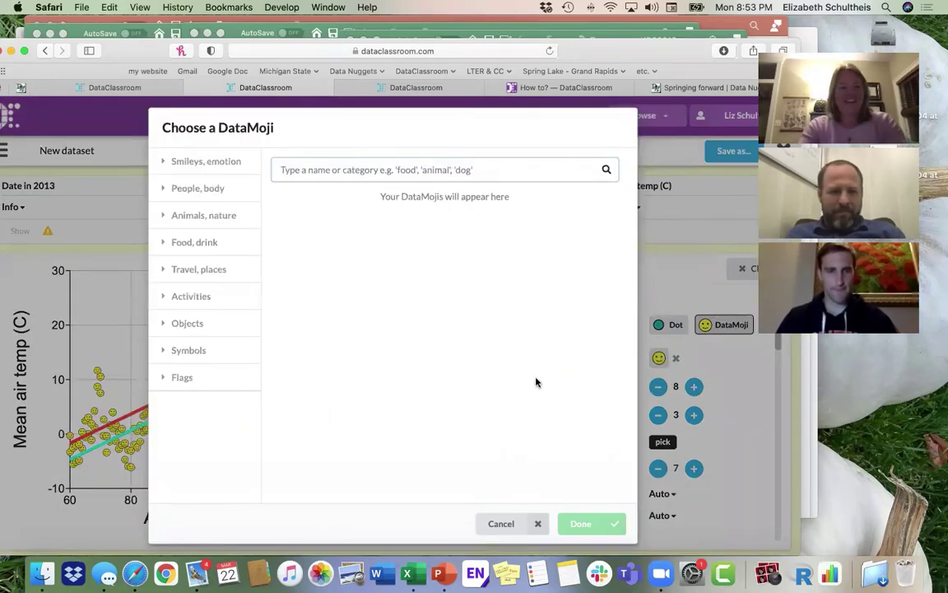
click(494, 525)
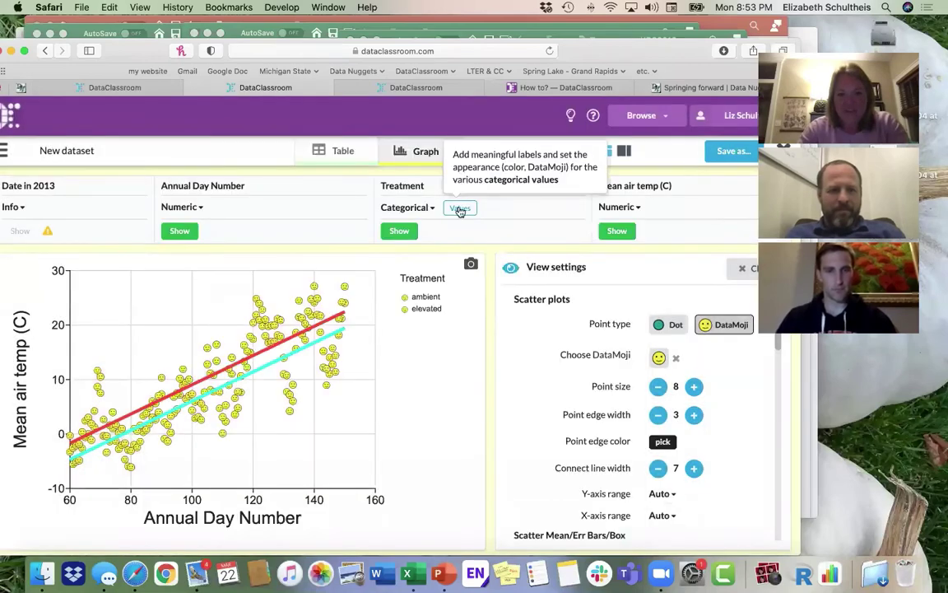
- Search the DataMojis for "cold" and assign the cold face to the ambient Treatment value
click(460, 209)
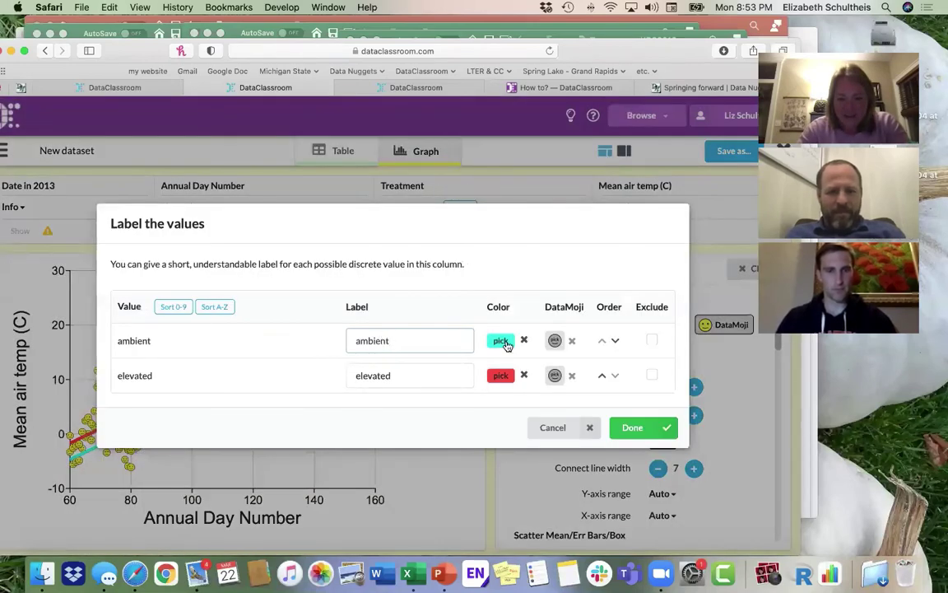
click(551, 340)
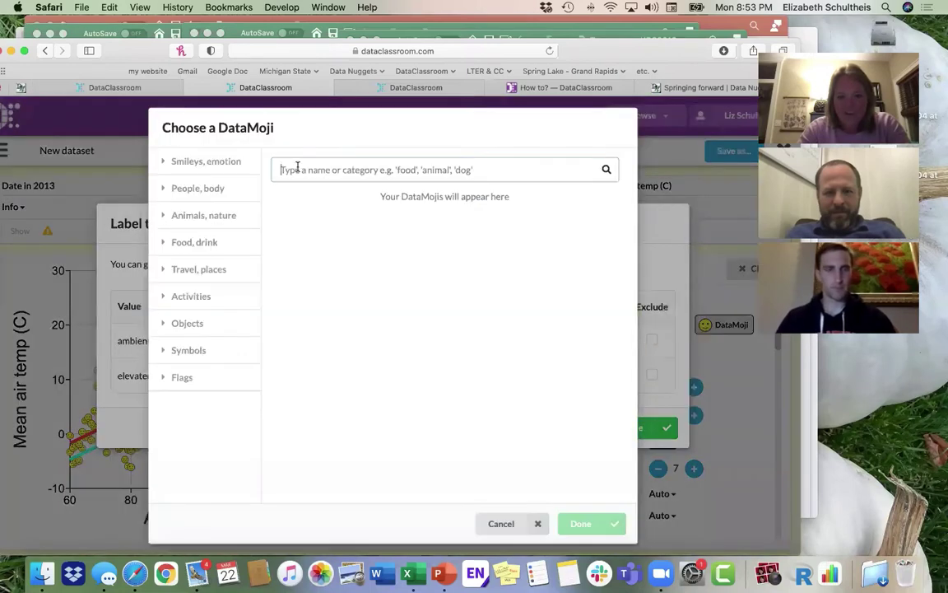
text(cold)
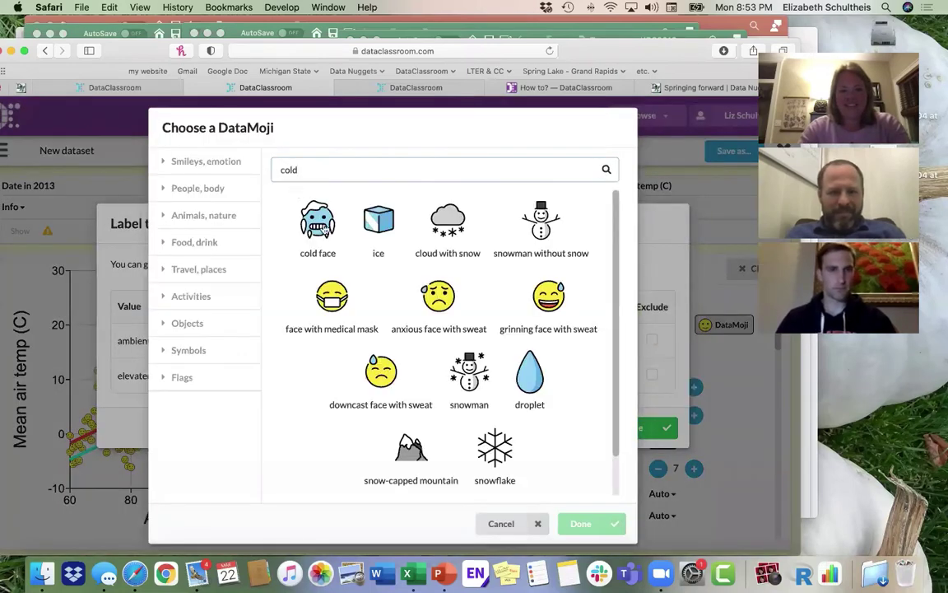
click(318, 223)
click(579, 524)
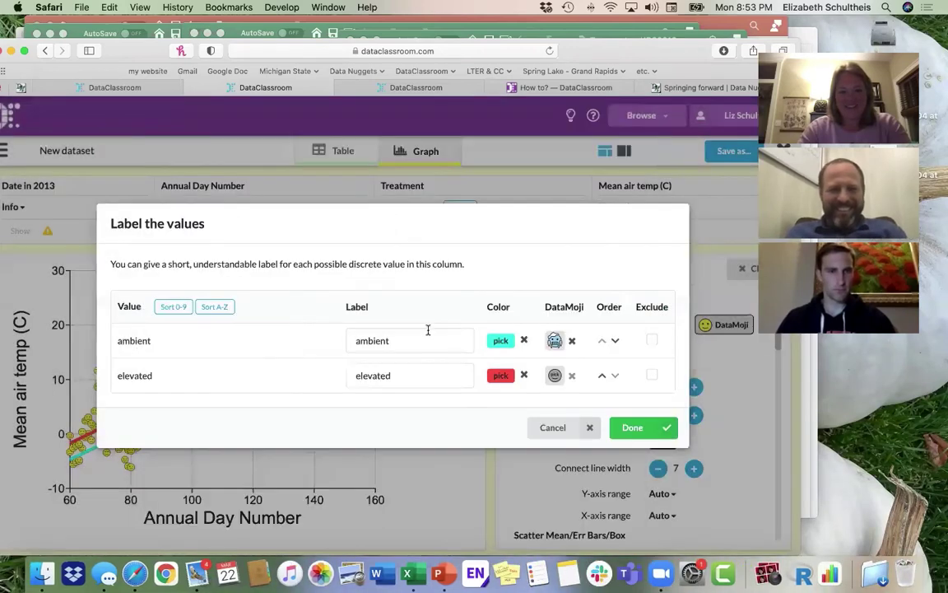
- Search the DataMojis for "warm" and "hot", assign the hot face to the elevated value, and apply the labels
click(555, 377)
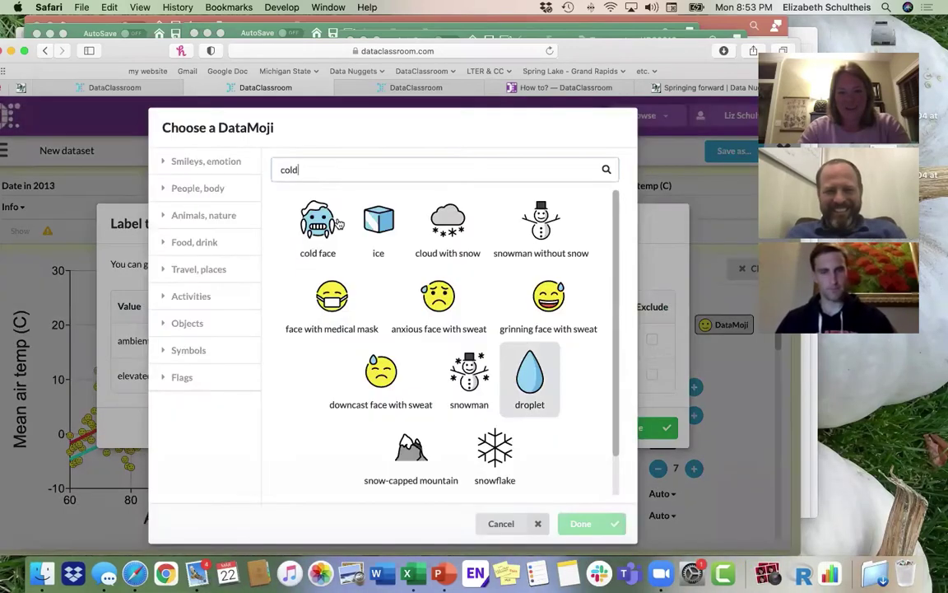
key(super+a)
text(war)
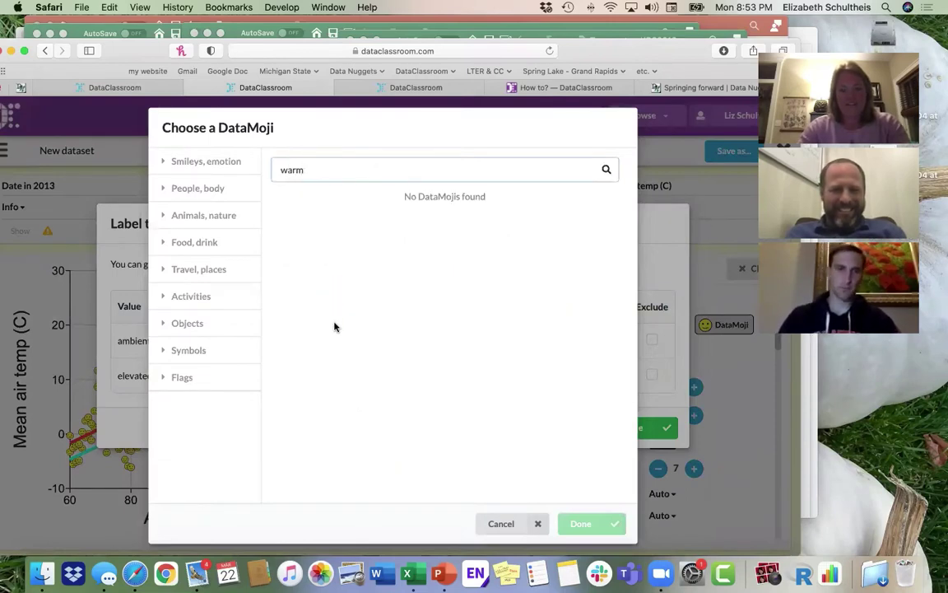
key(super+a)
text(hot)
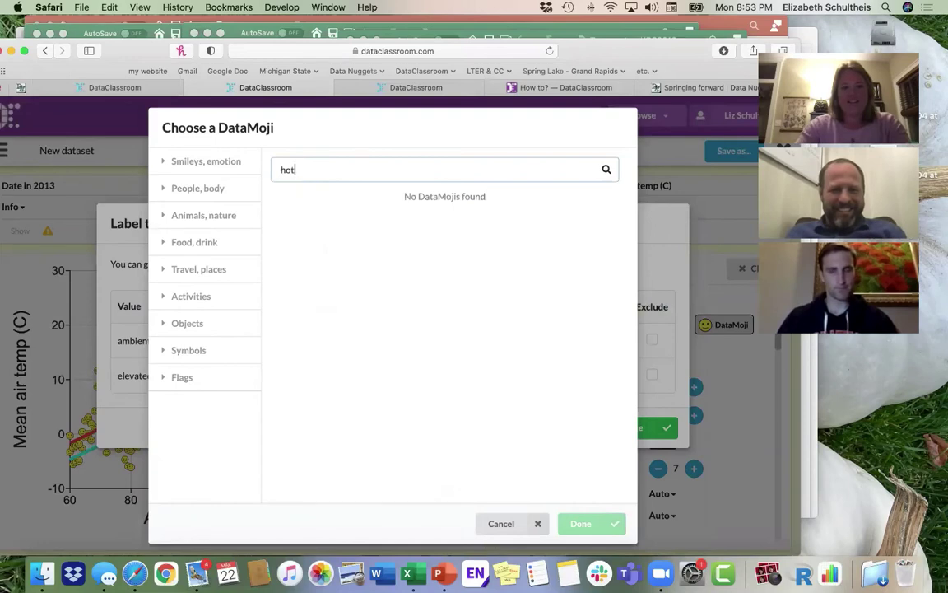
click(379, 230)
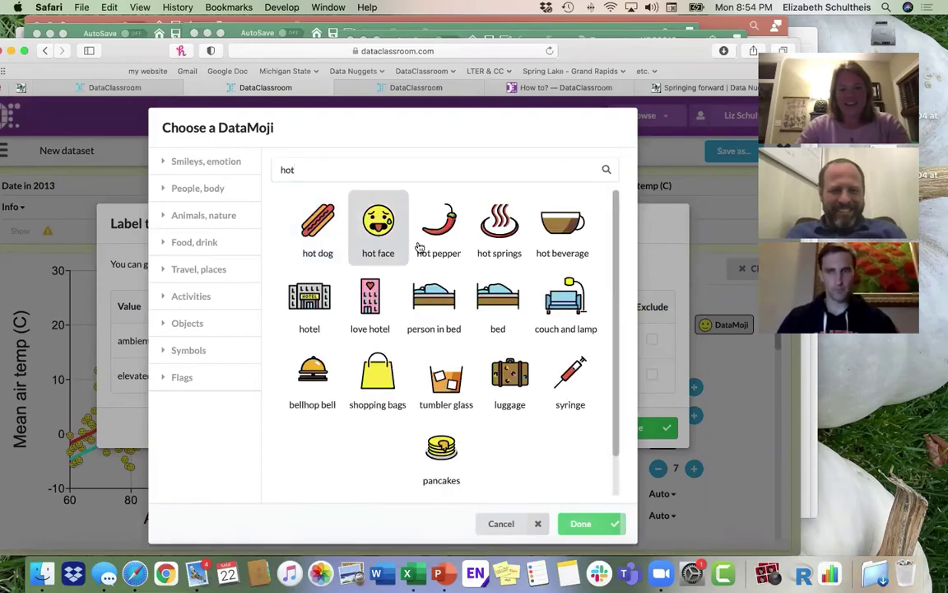
click(581, 521)
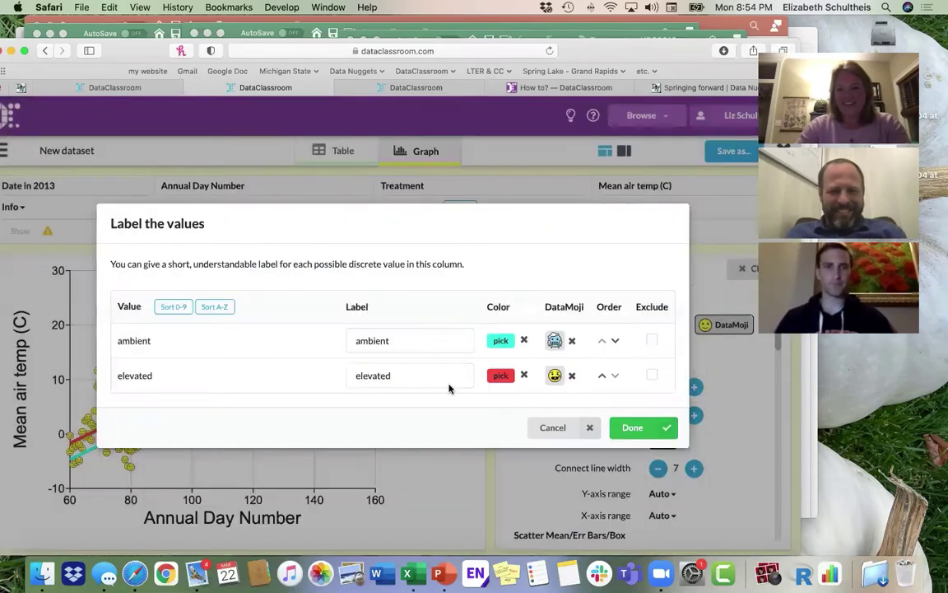
click(640, 429)
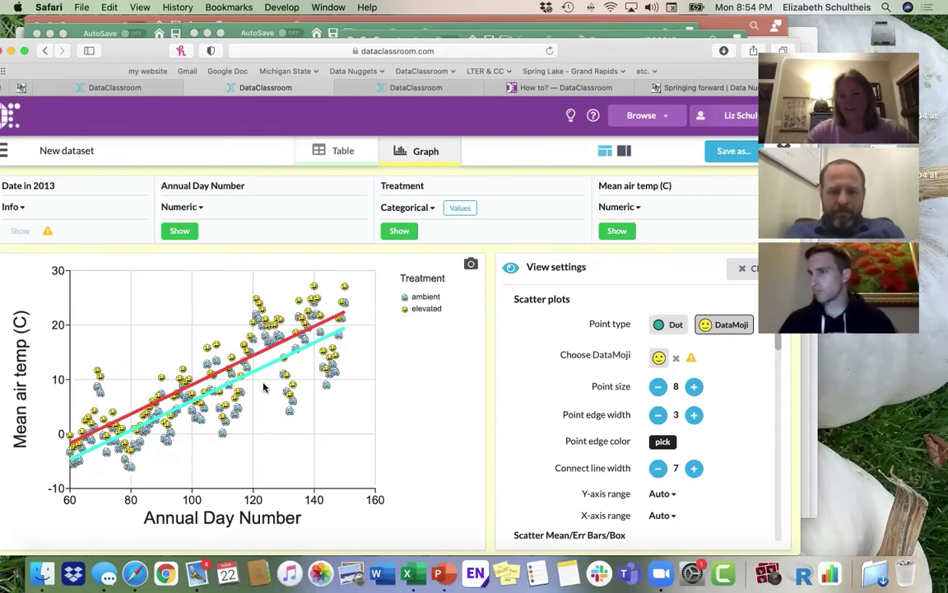
- Copy the finished graph to the clipboard as an image
click(471, 265)
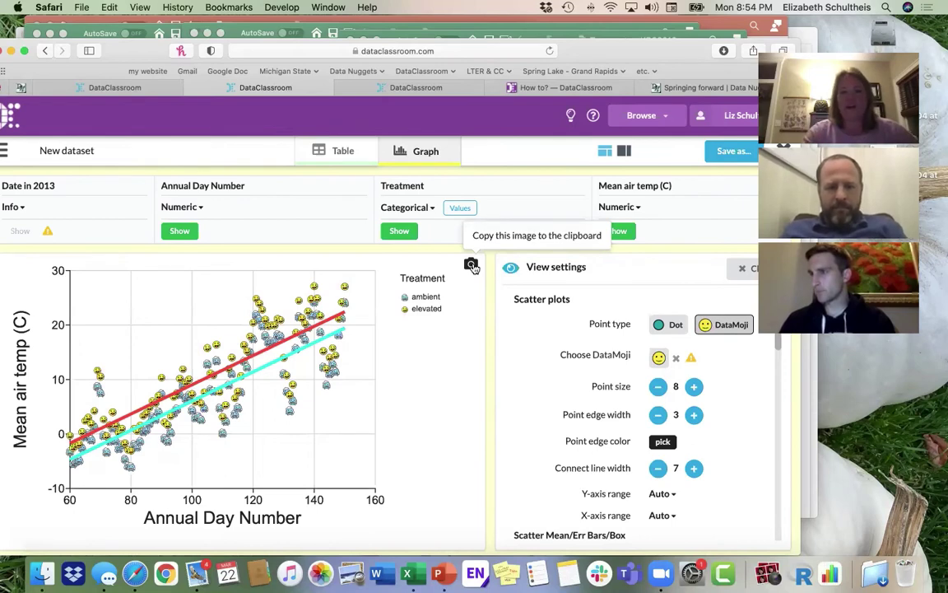
click(471, 265)
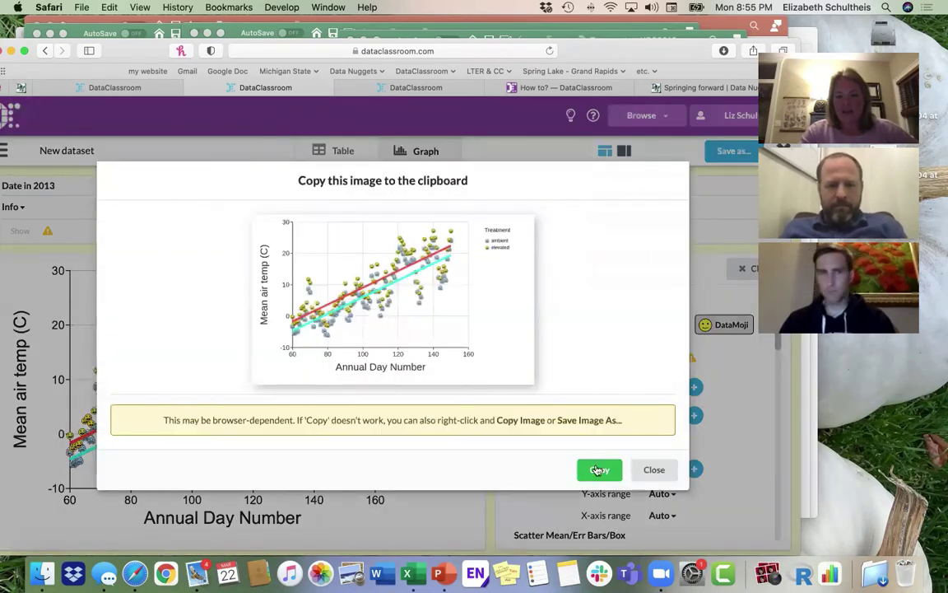
click(599, 470)
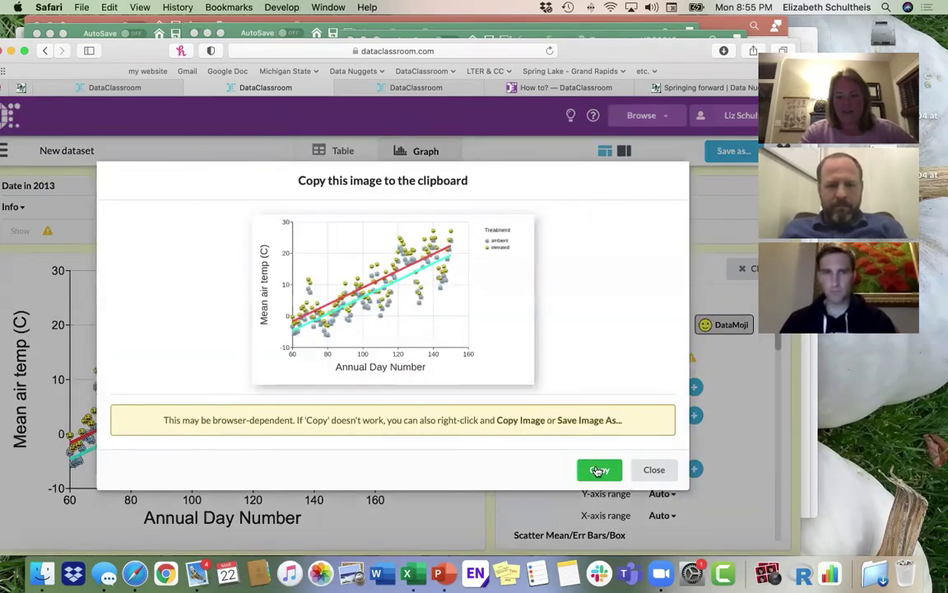
- Switch to the DataClassroom Workshop 2021 presentation in PowerPoint and add a new slide after slide 26
click(444, 568)
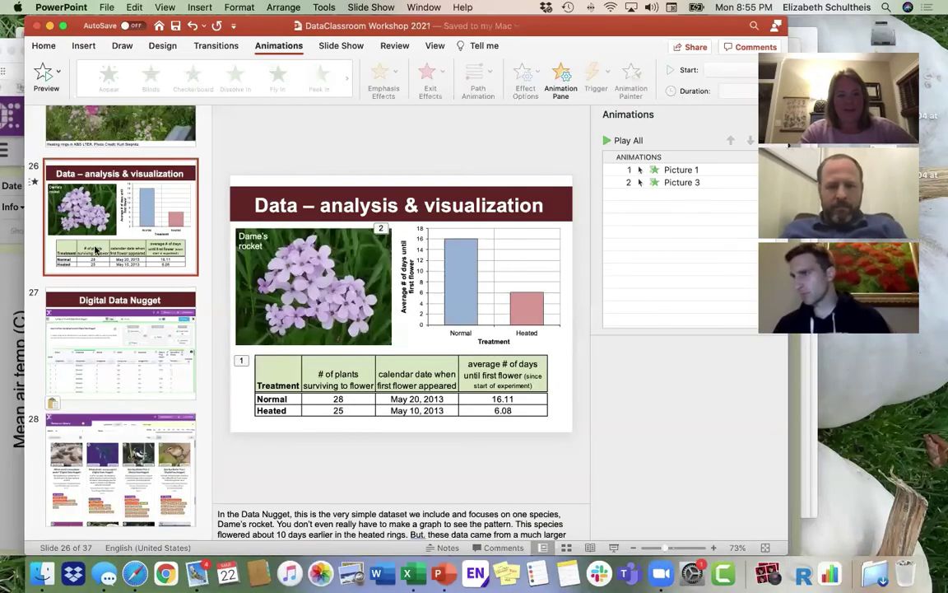
click(199, 7)
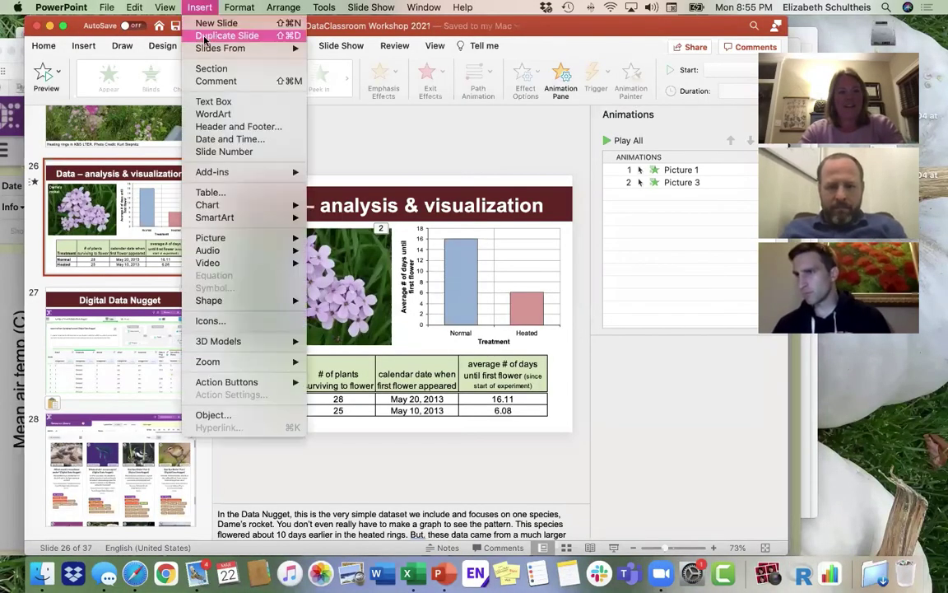
click(205, 28)
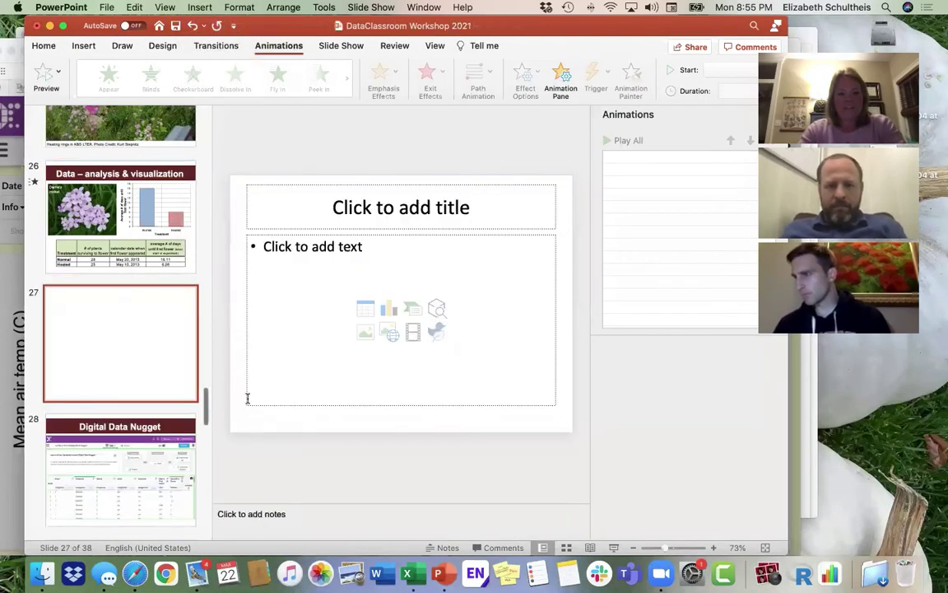
- Paste the copied graph onto the new slide and move and enlarge it to fill most of the slide
key(super+v)
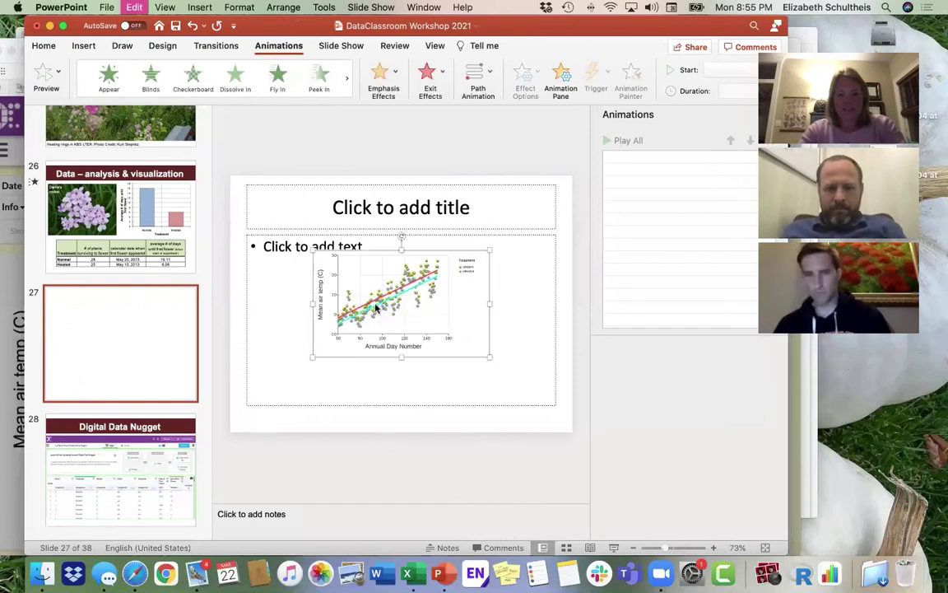
drag(387, 305, 313, 246)
drag(413, 298, 473, 383)
click(419, 398)
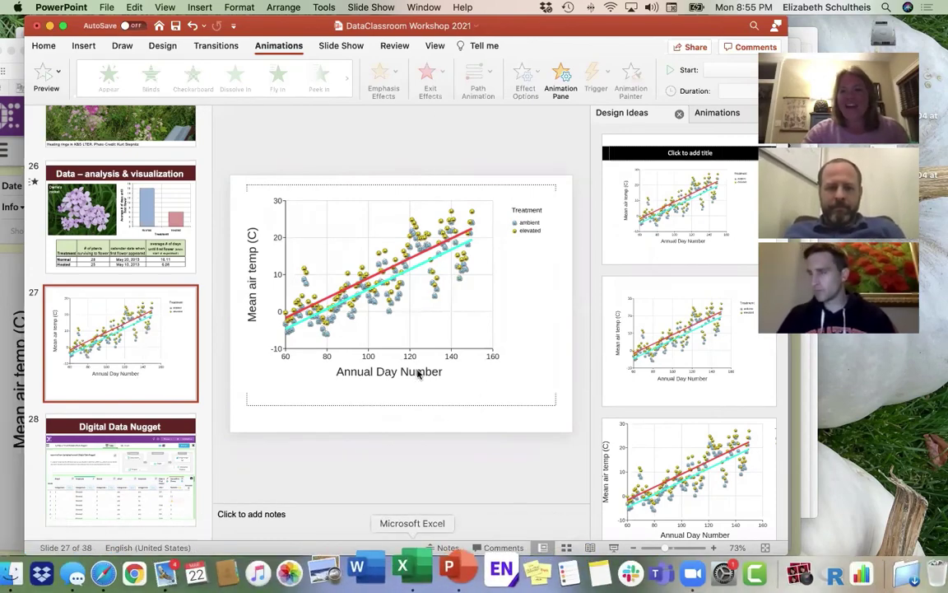
- Switch to the FINAL DATA - heating rings workbook in Excel, look through all the phenology rows, and select the family column
click(416, 578)
click(128, 199)
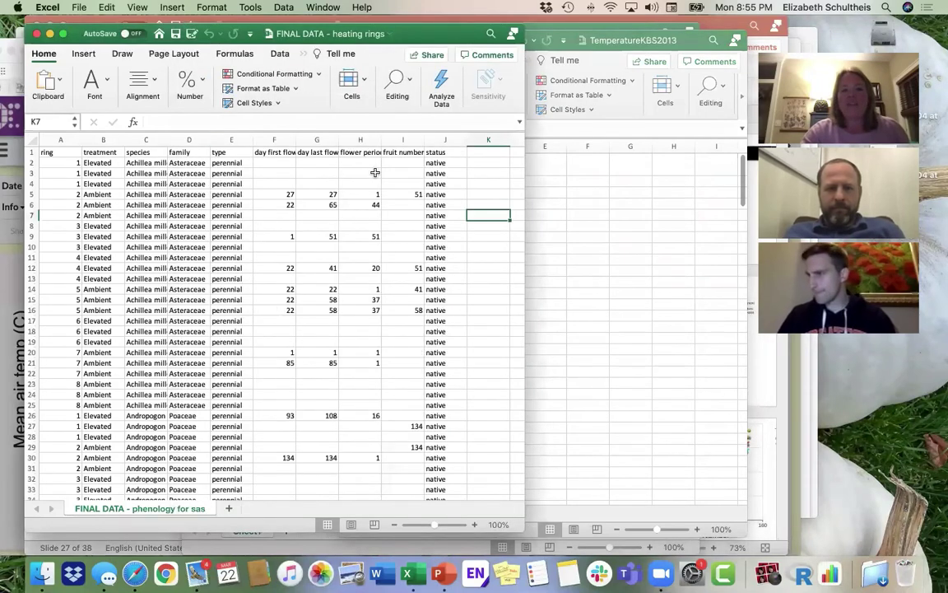
scroll(491, 201, down, 8)
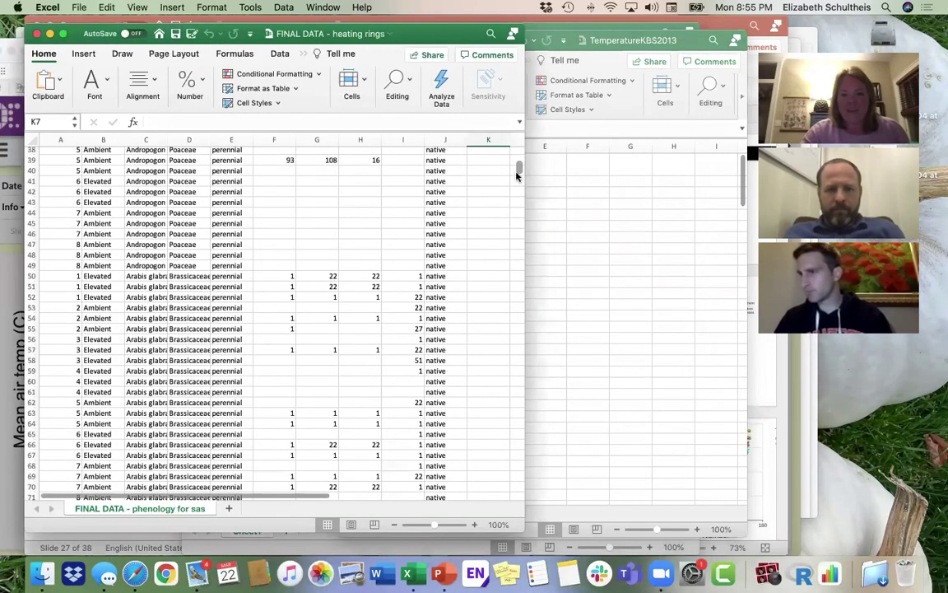
drag(519, 170, 519, 333)
scroll(476, 455, down, 20)
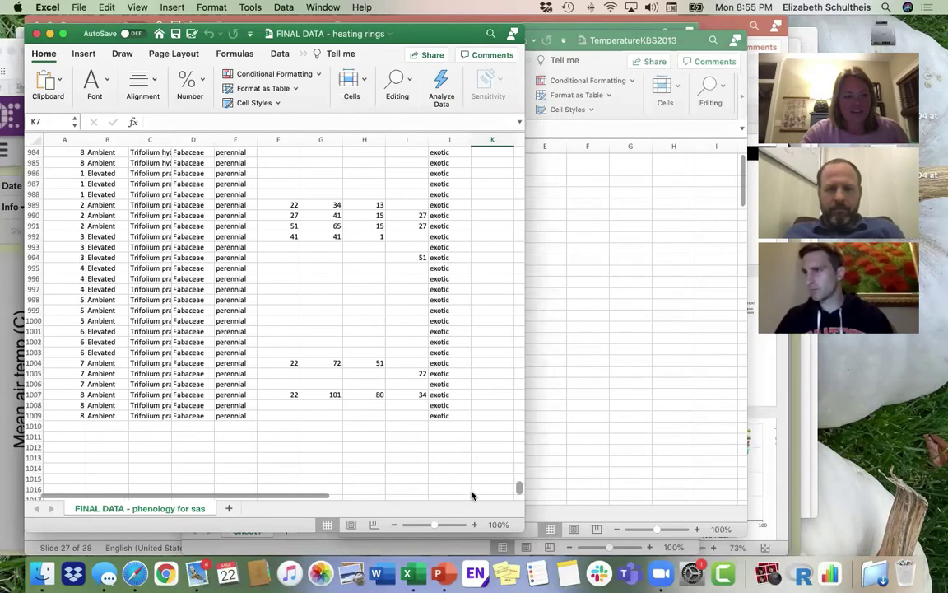
scroll(456, 360, up, 20)
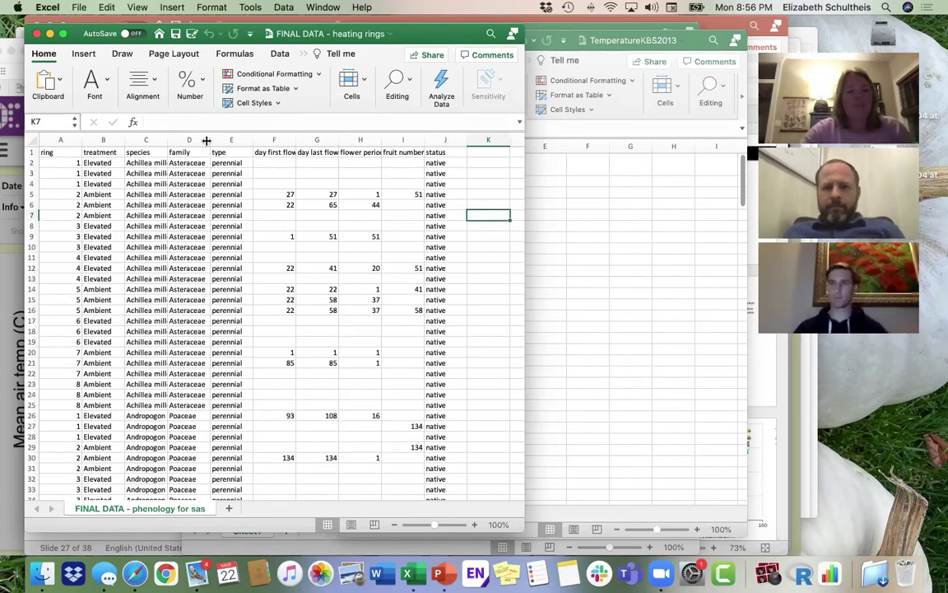
click(181, 137)
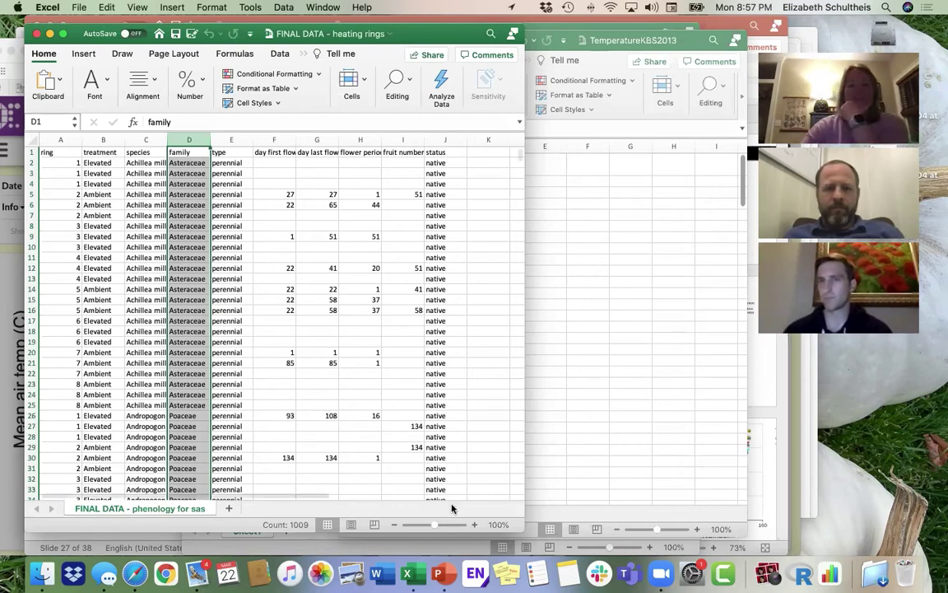
- Switch back to the DataClassroom Workshop 2021 presentation in PowerPoint and view the slides following slide 27
click(438, 573)
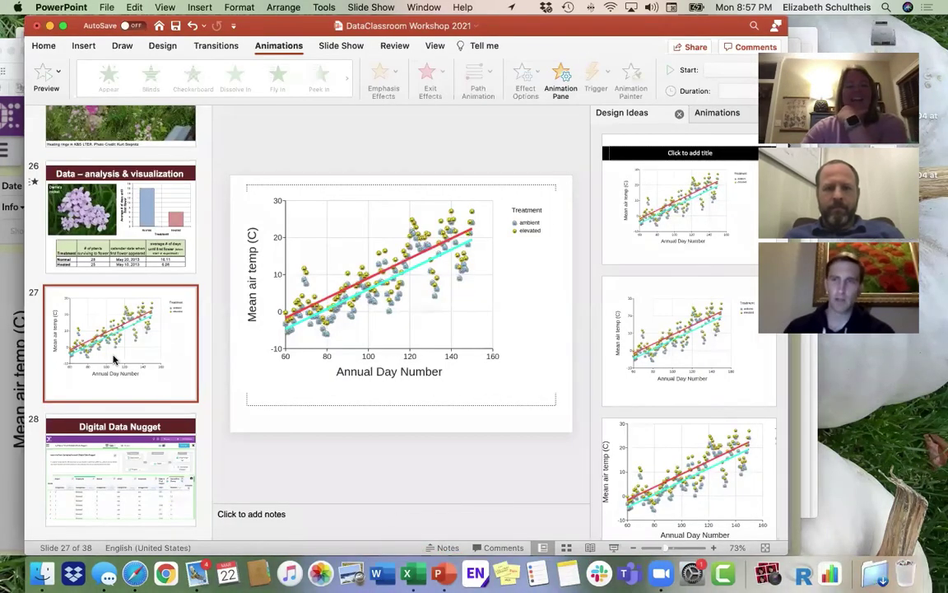
scroll(114, 358, down, 2)
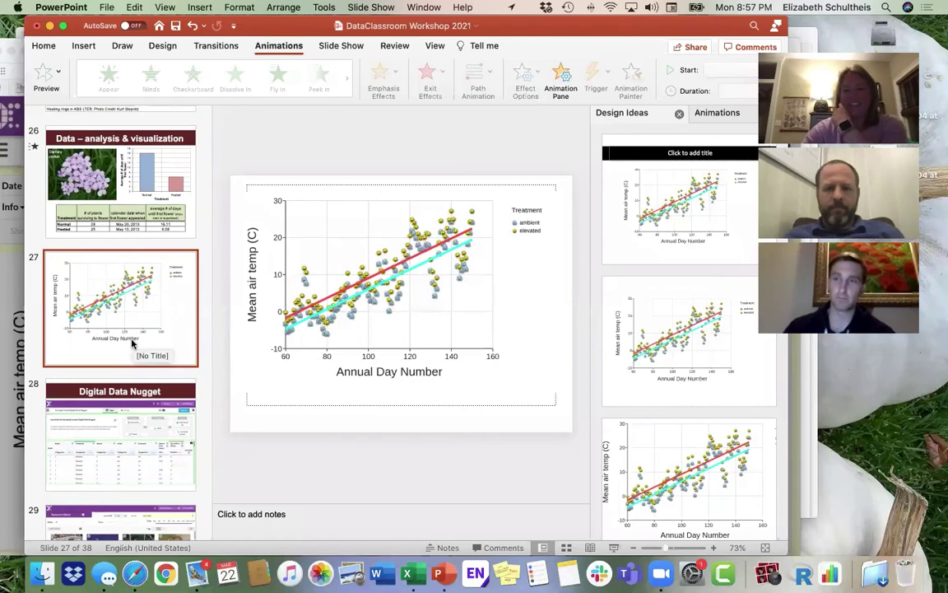